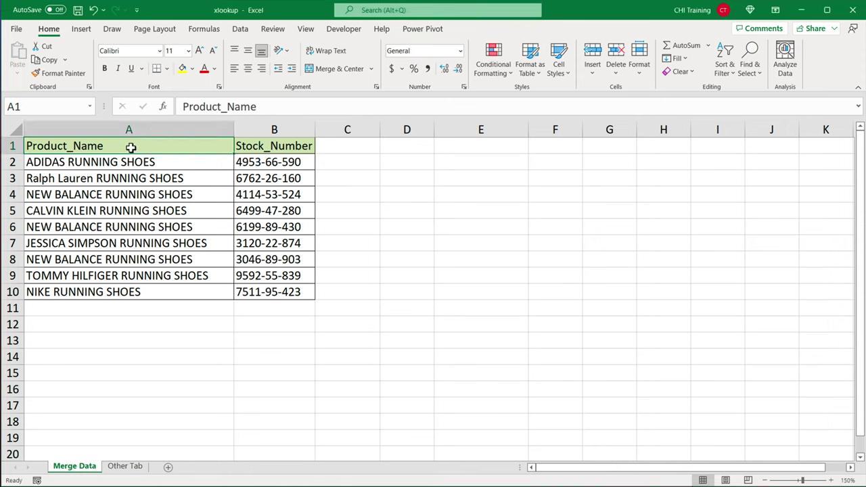
- Look over the product names and stock numbers in the Merge Data table
left_click_drag(136, 147, 286, 293)
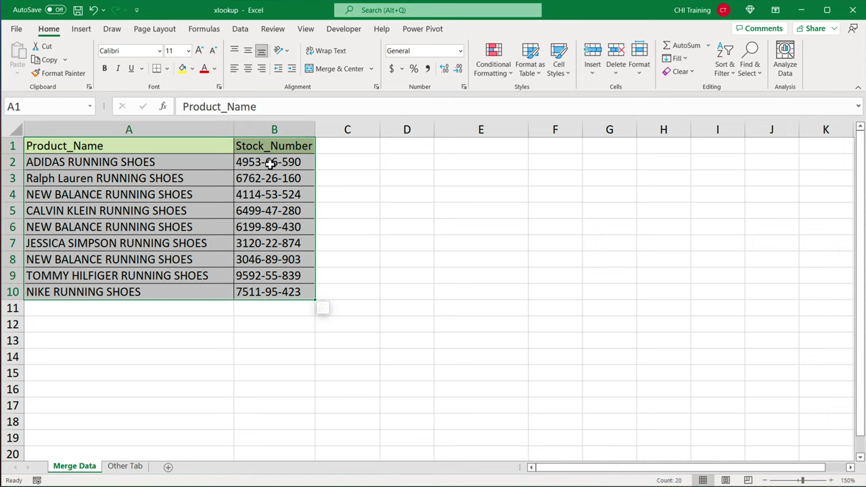
left_click_drag(271, 165, 274, 292)
left_click(136, 166)
left_click_drag(136, 169, 140, 296)
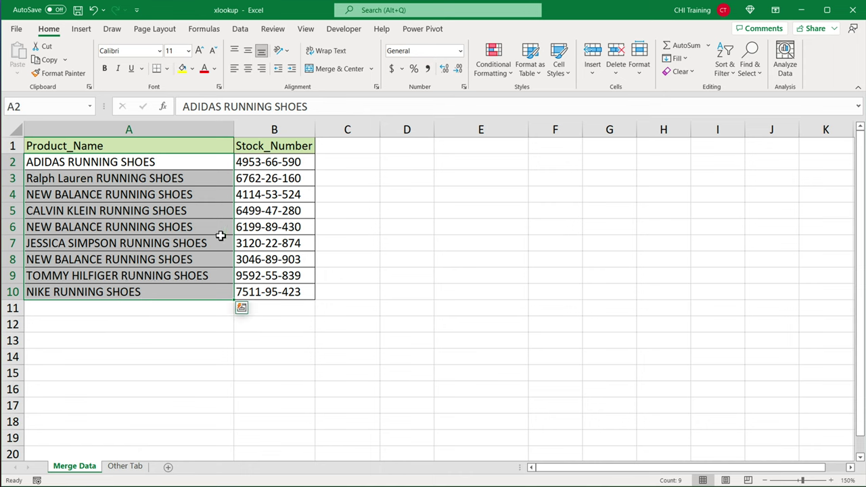
left_click(252, 199)
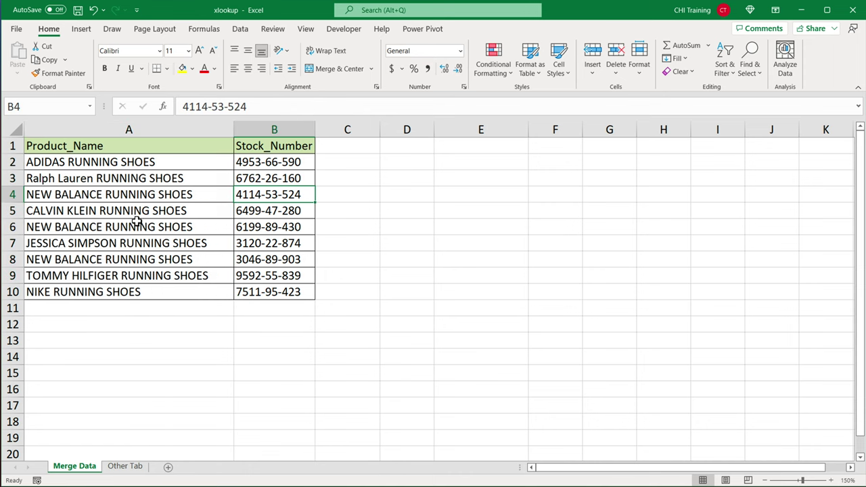
- Review Other Tab's stock numbers C2:C12 and Price column, then return to Merge Data
left_click(126, 467)
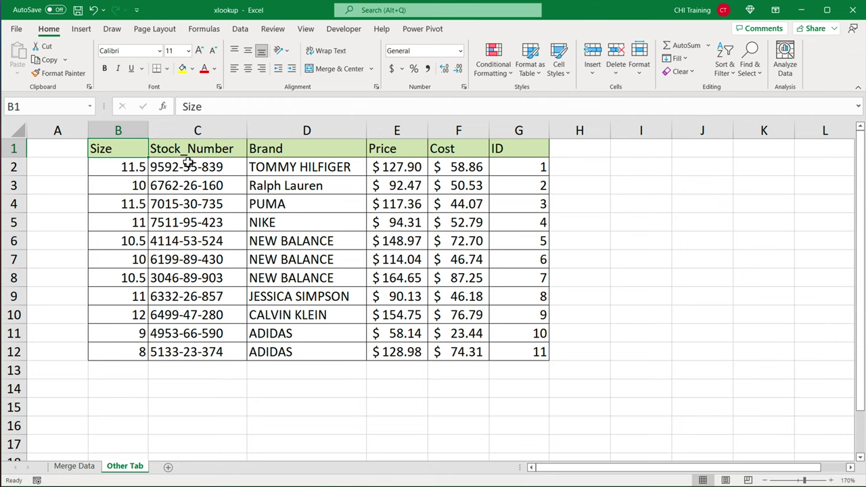
left_click_drag(189, 151, 218, 348)
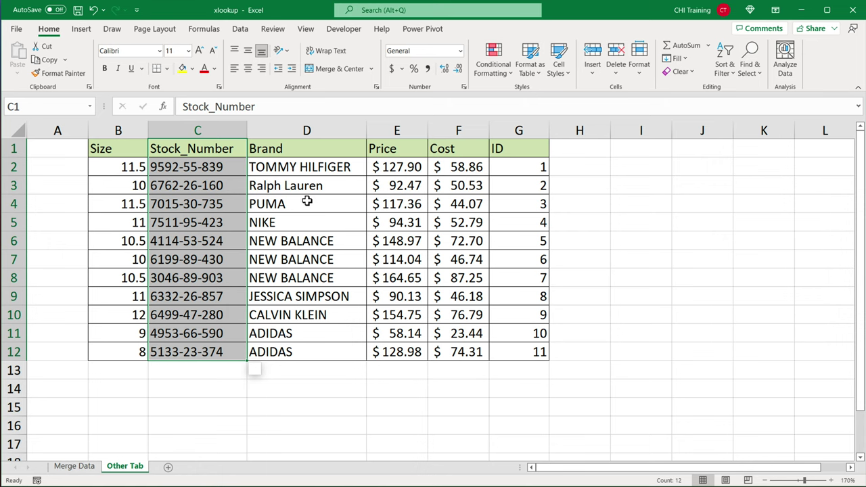
left_click_drag(226, 168, 210, 360)
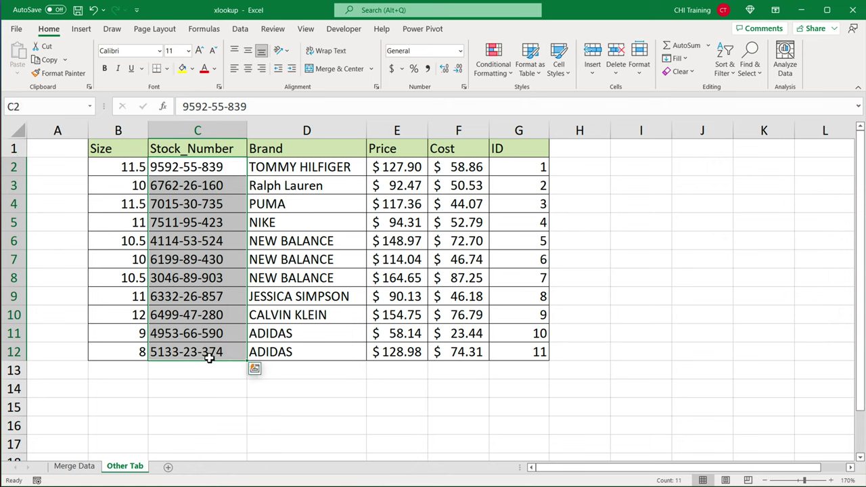
left_click(400, 168)
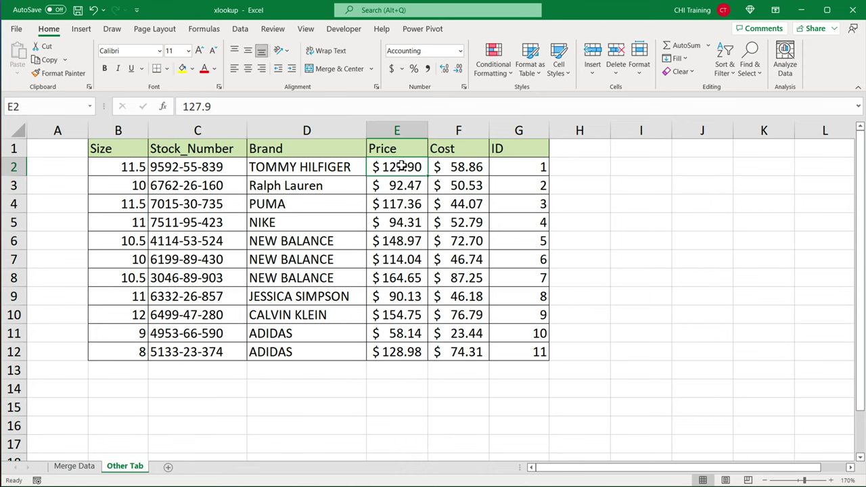
left_click(89, 467)
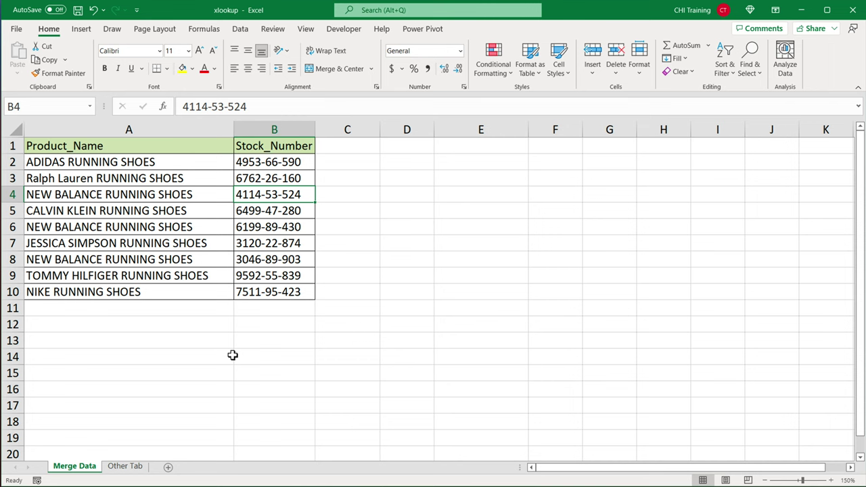
left_click(139, 468)
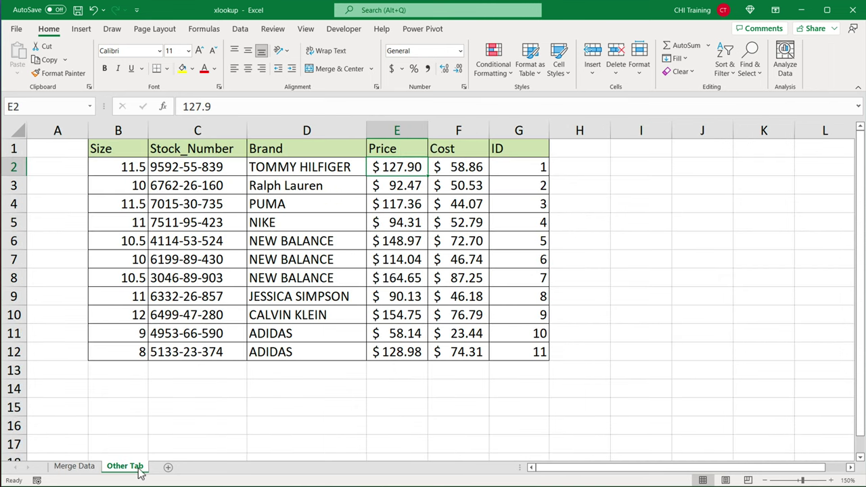
left_click_drag(406, 150, 404, 318)
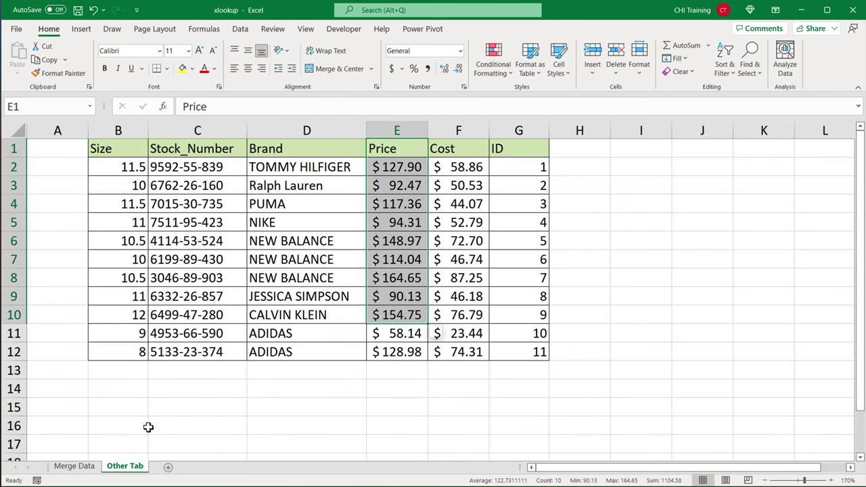
left_click(78, 466)
- Add the heading 'Price' in C1 of Merge Data
left_click(338, 147)
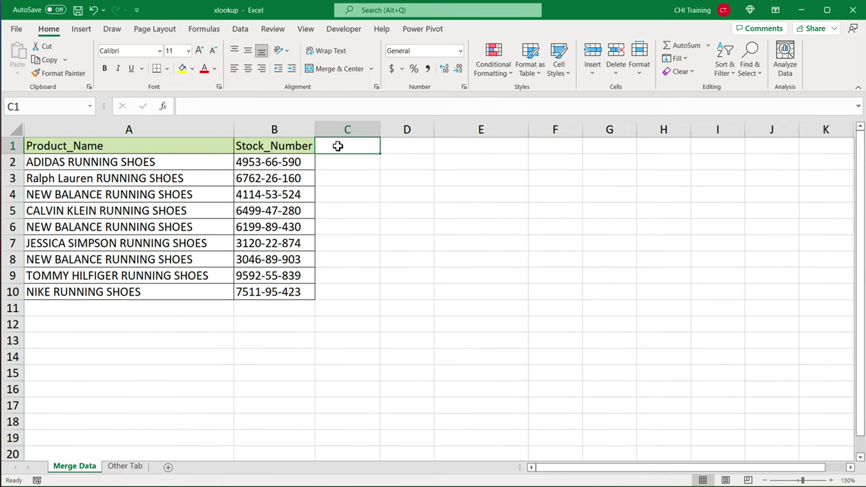
type("Price")
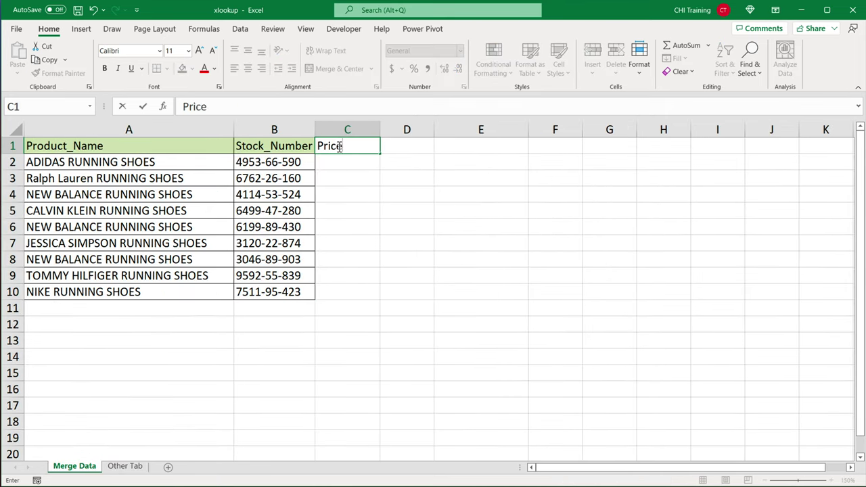
key("Return")
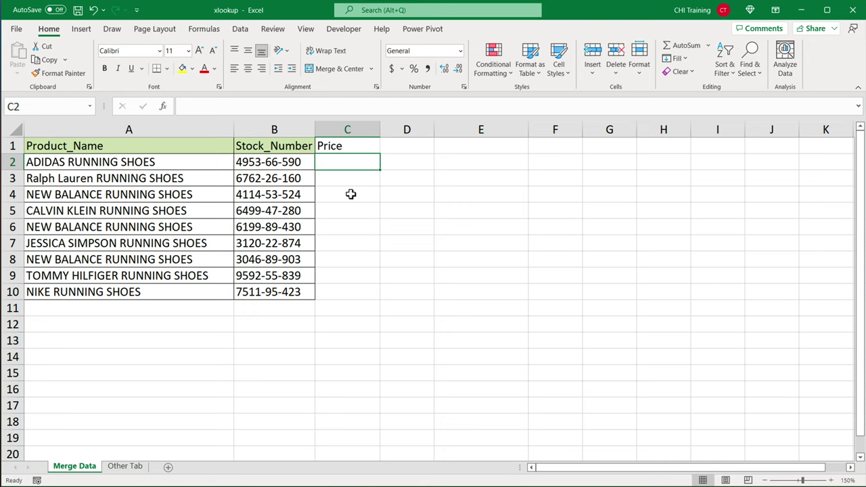
- Start an XLOOKUP in C2 that uses B2's stock number as the lookup value
type("=XL")
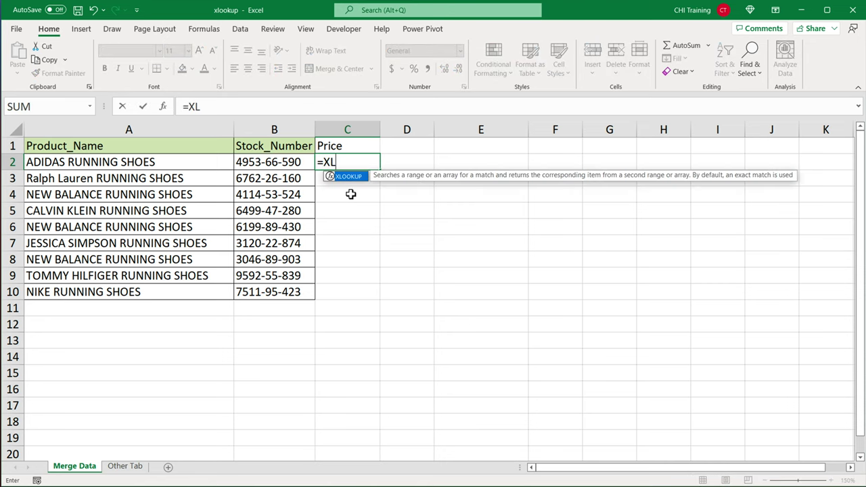
key("Tab")
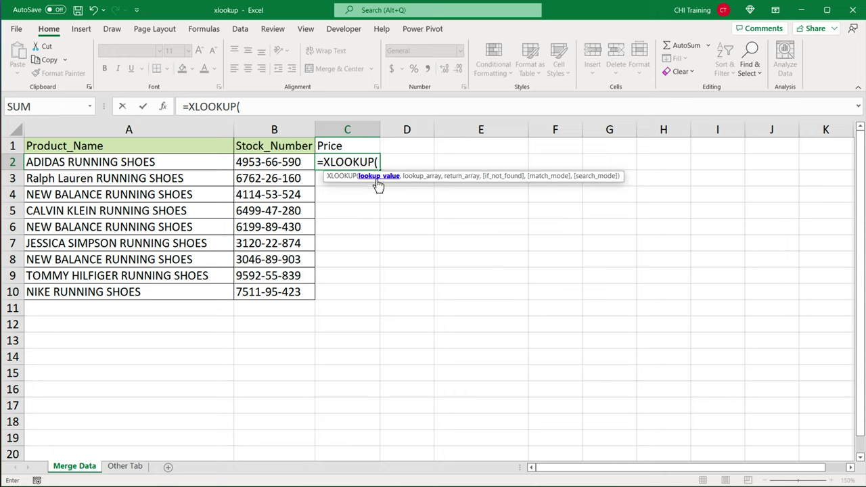
left_click(274, 163)
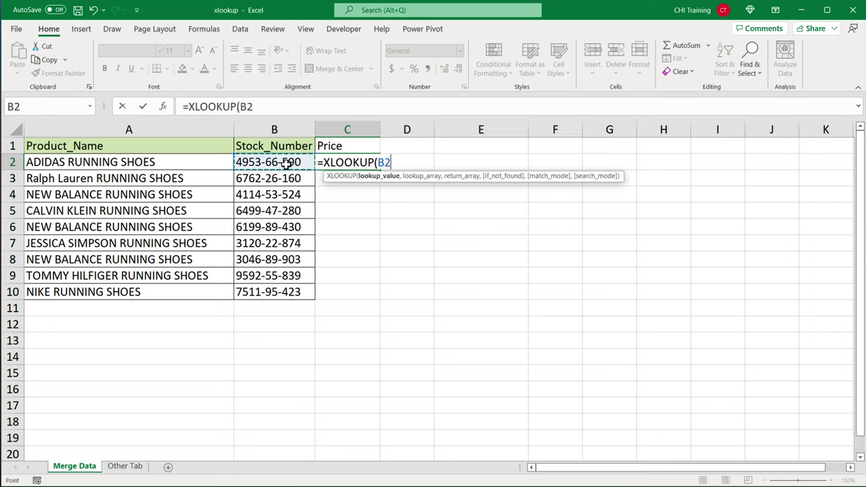
type(",")
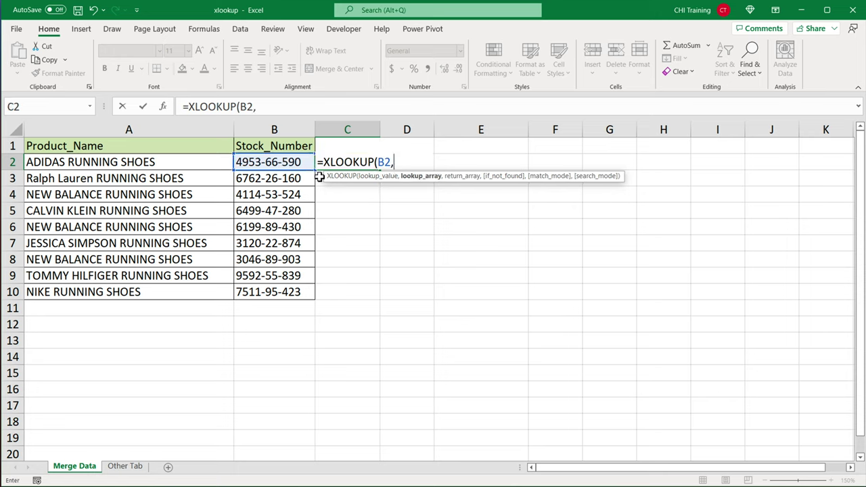
- Point the C2 XLOOKUP at Other Tab's stock numbers C2:C12 and prices E2:E12
left_click(126, 467)
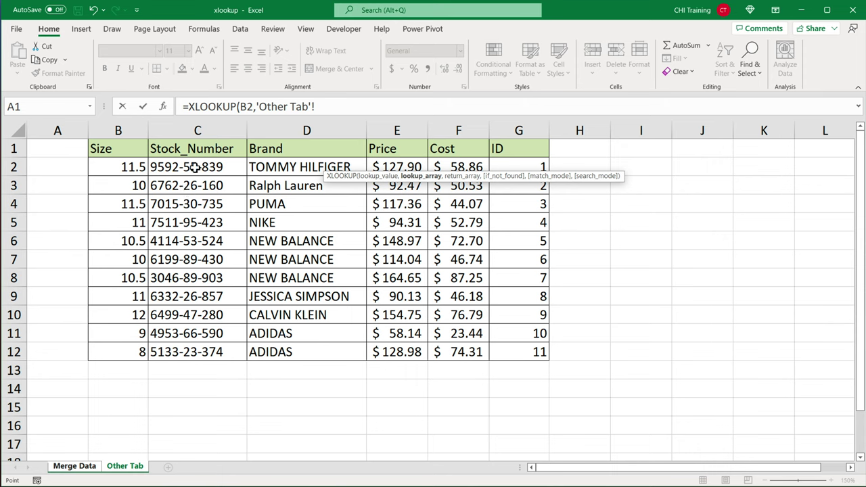
left_click_drag(194, 167, 191, 353)
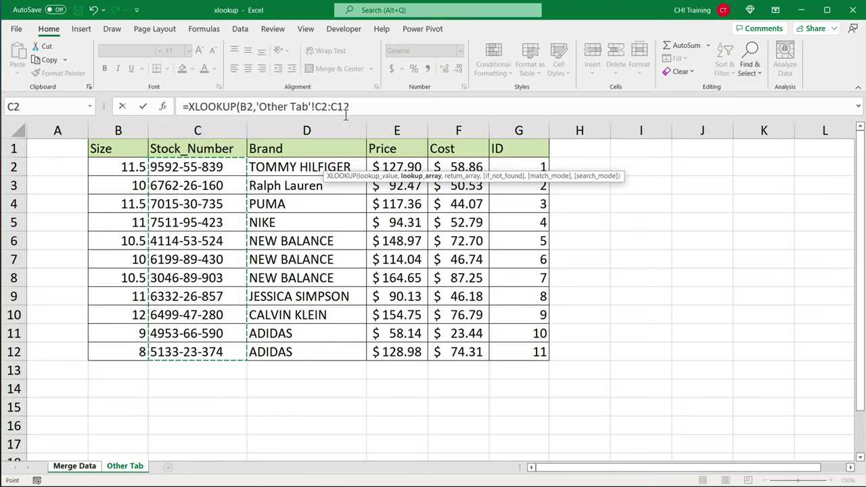
type(",")
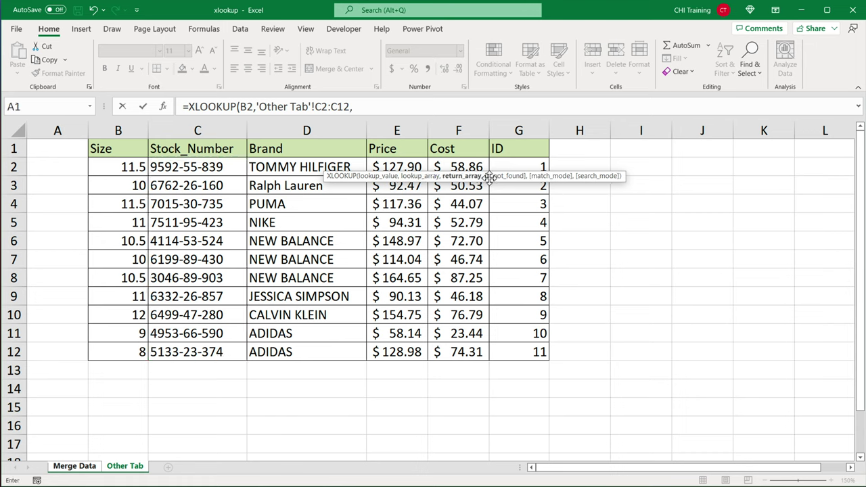
left_click_drag(504, 176, 706, 149)
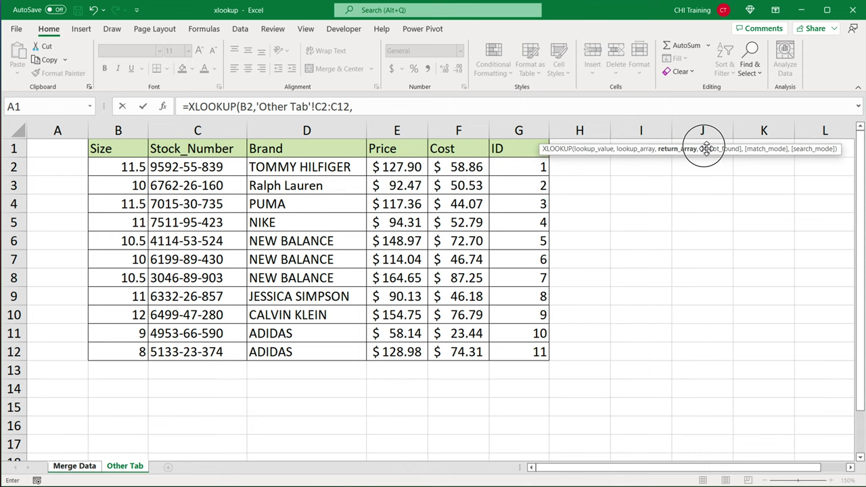
left_click(408, 169)
left_click_drag(404, 169, 391, 353)
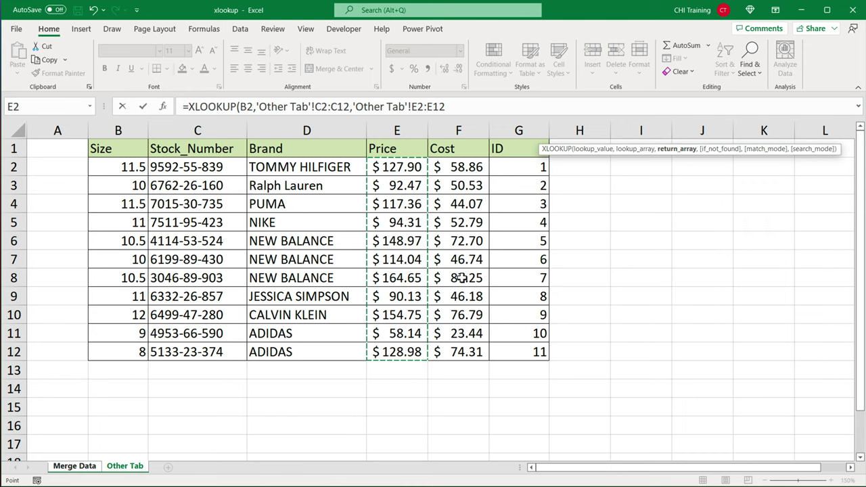
left_click(441, 107)
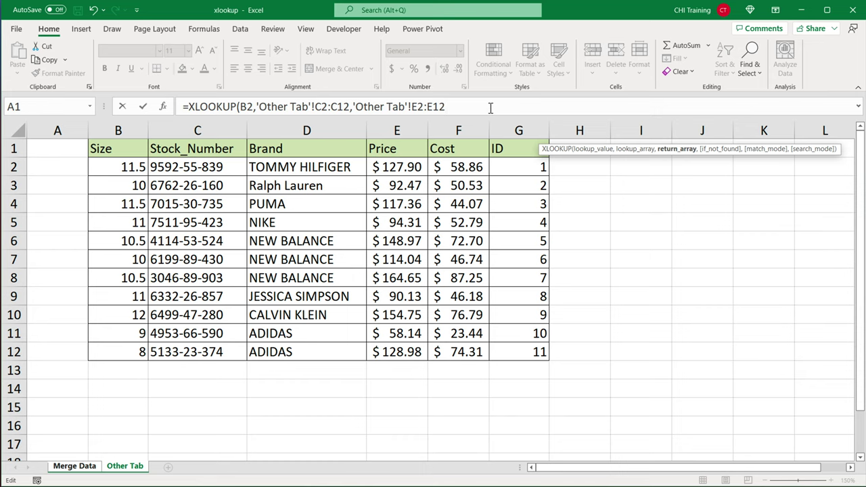
key("End")
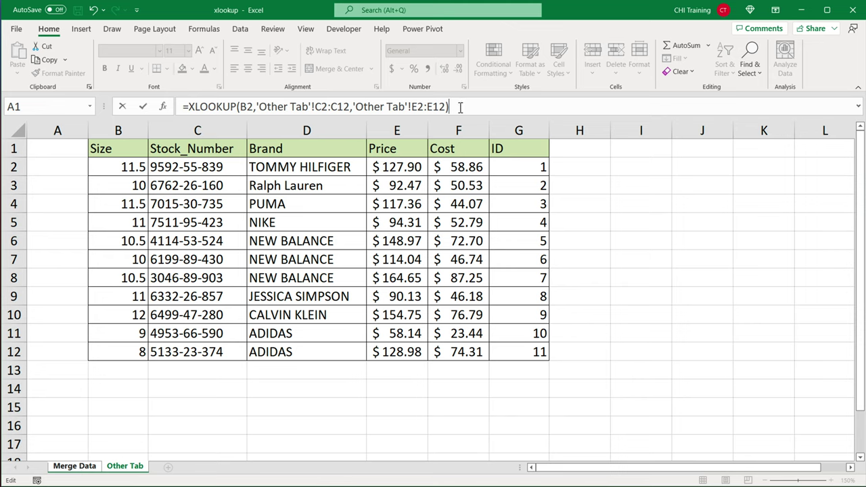
- Commit the C2 price formula and check it against B2's stock number
key("Return")
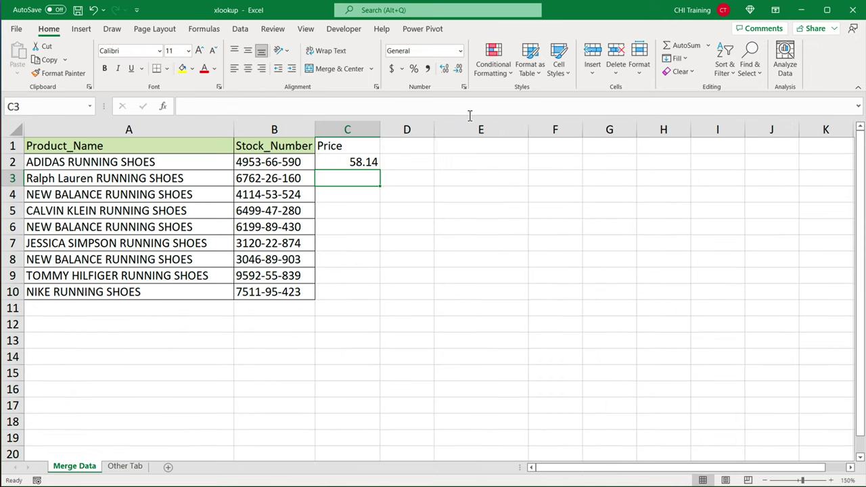
left_click(343, 168)
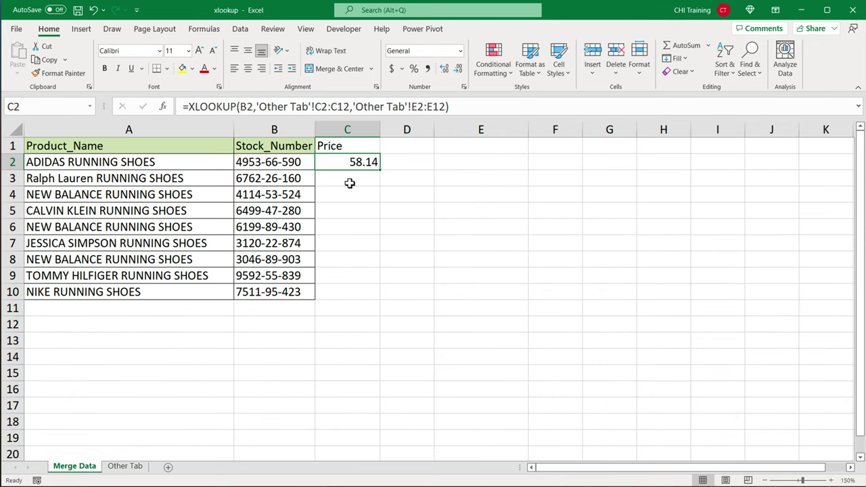
left_click(282, 168)
left_click(363, 166)
- Make the lookup and return ranges absolute ($C$2:$C$12, $E$2:$E$12) in C2's formula
double_click(354, 165)
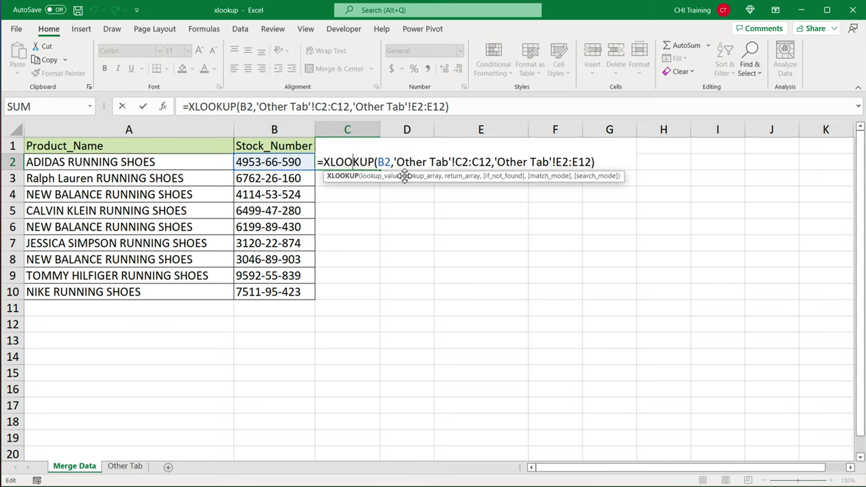
left_click_drag(396, 163, 591, 163)
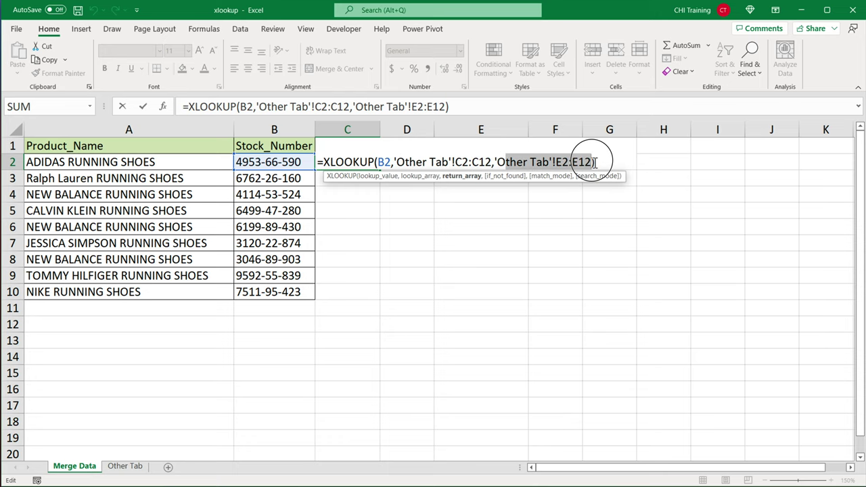
left_click(392, 163)
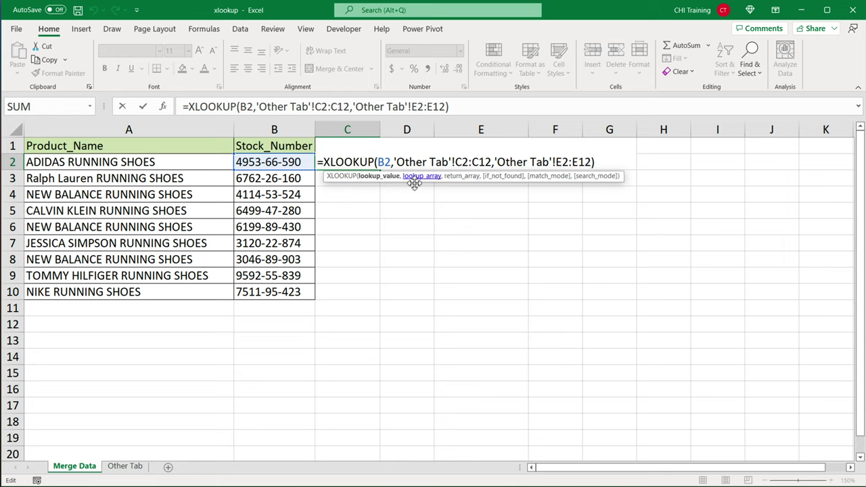
left_click(419, 178)
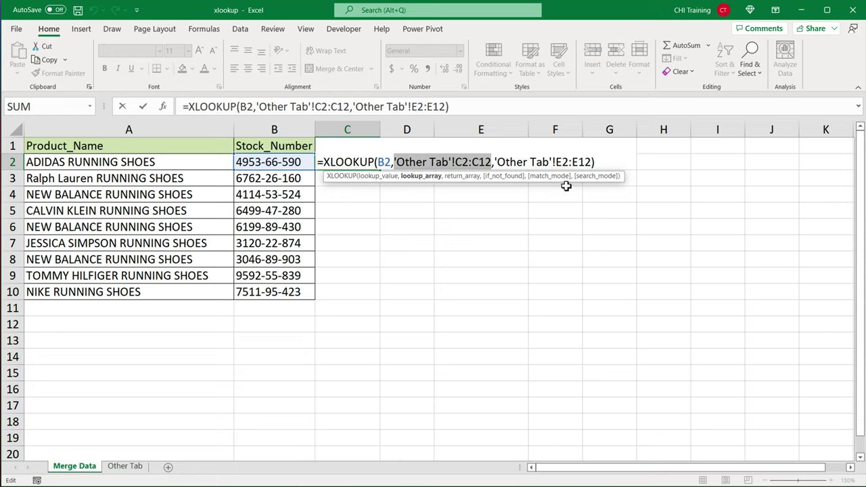
key("F4")
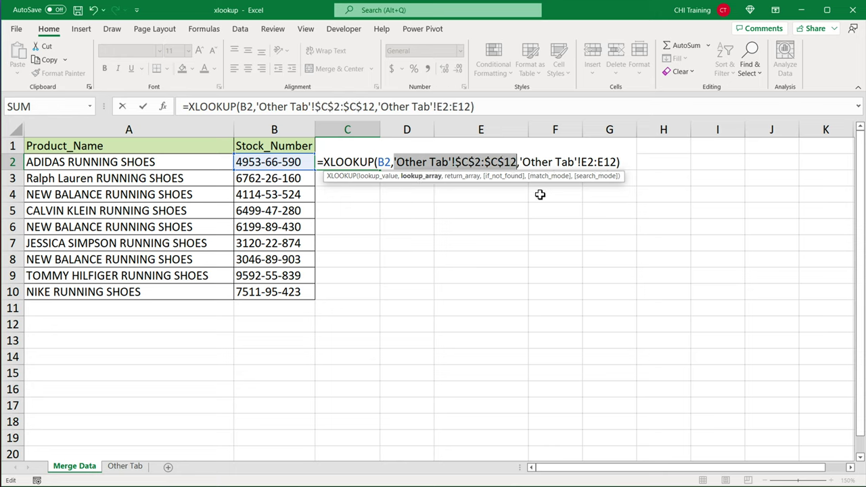
left_click(466, 183)
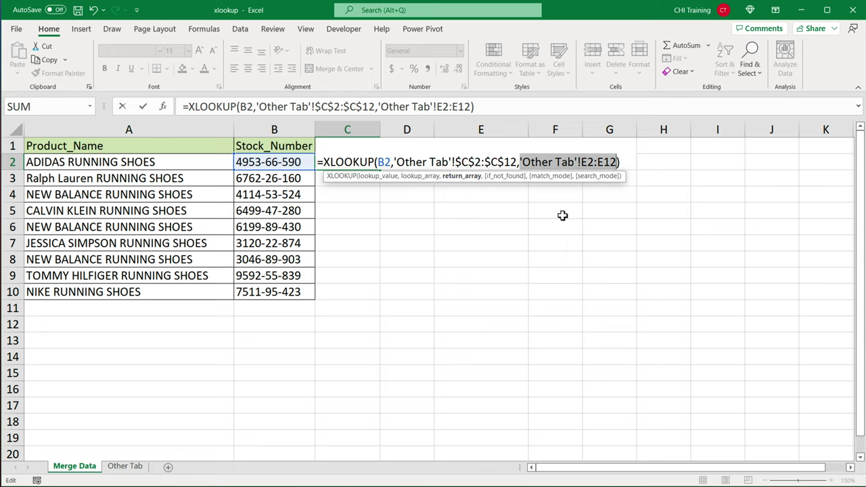
key("F4")
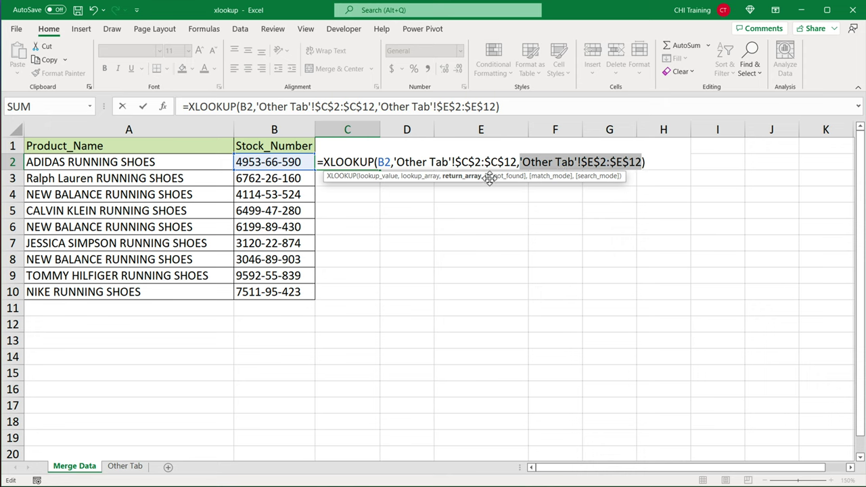
key("Return")
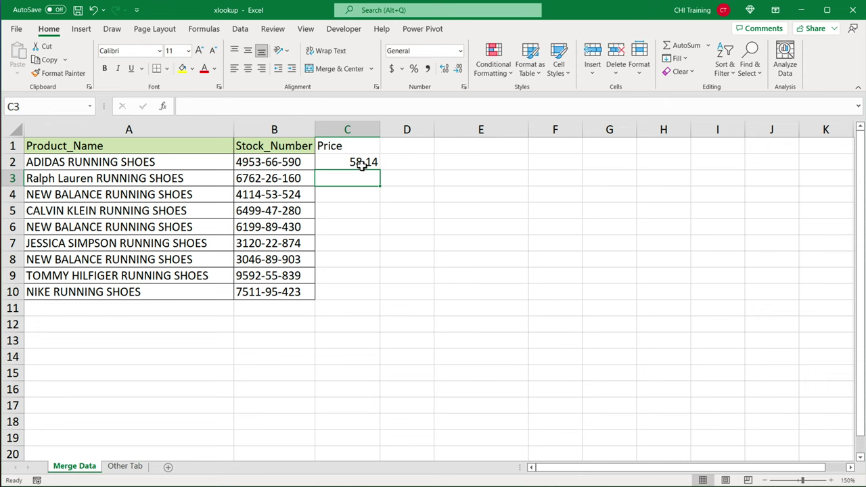
- Fill the C2 price formula down to C10 and inspect the stock number returning #N/A
left_click(362, 166)
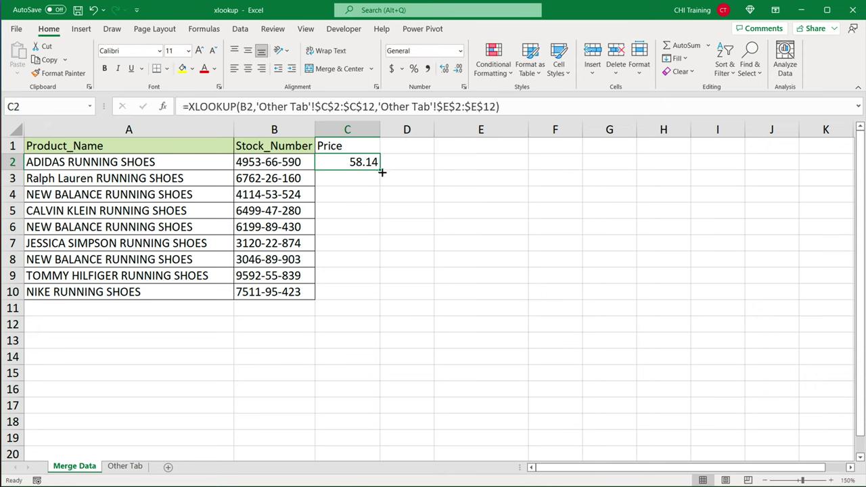
left_click_drag(381, 173, 368, 306)
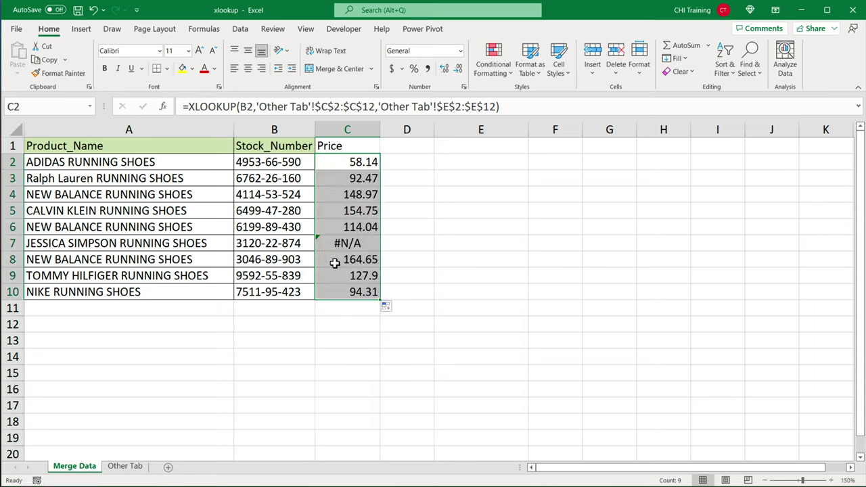
left_click(283, 245)
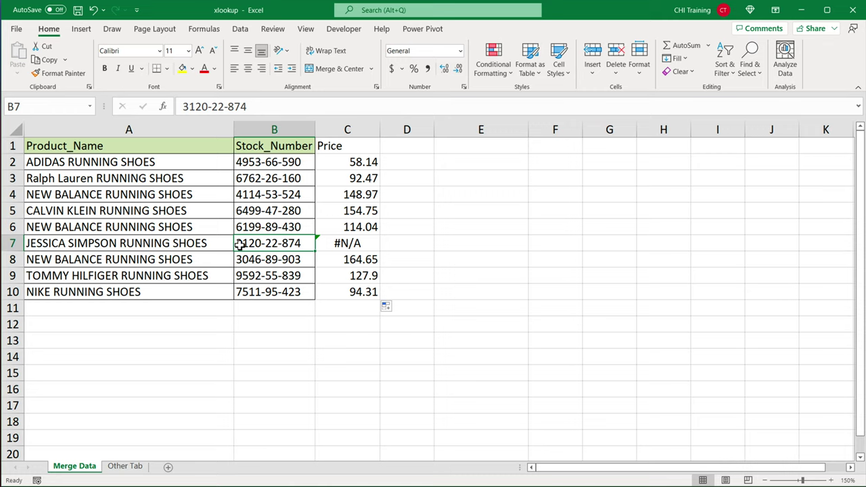
- Examine Other Tab's Stock_Number values C2:C12 and the full data table
left_click(126, 466)
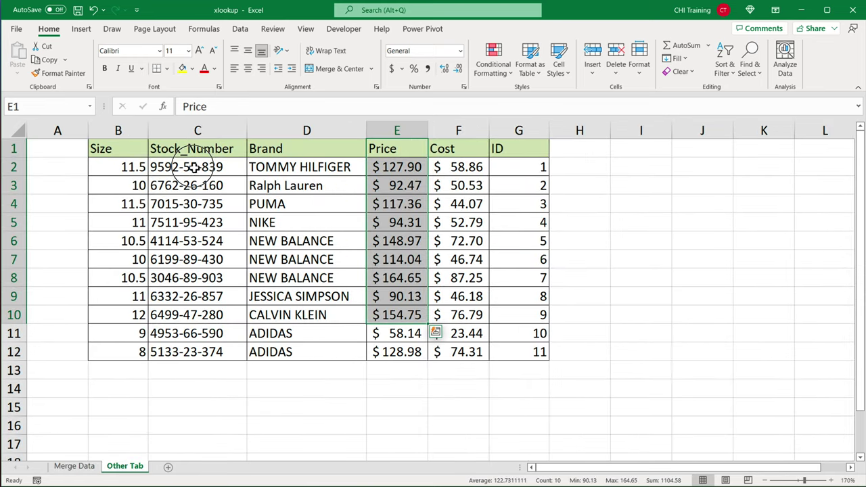
left_click_drag(192, 168, 184, 353)
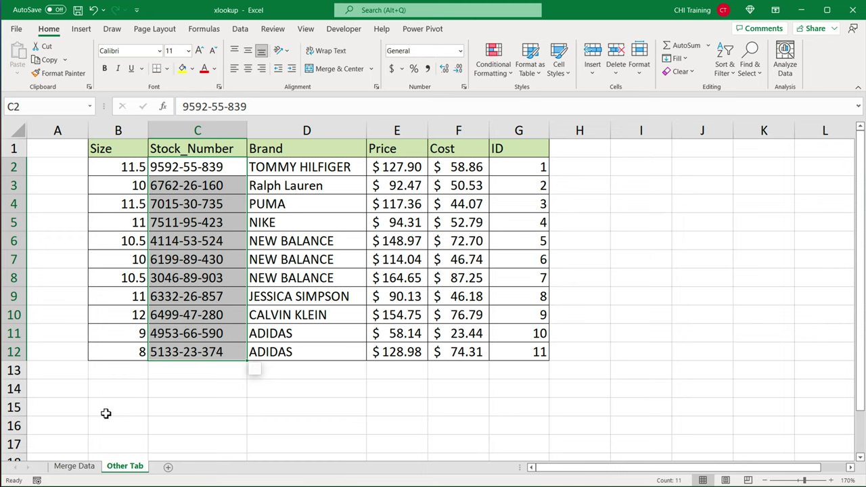
left_click_drag(208, 169, 191, 350)
left_click_drag(127, 149, 514, 360)
left_click(258, 293)
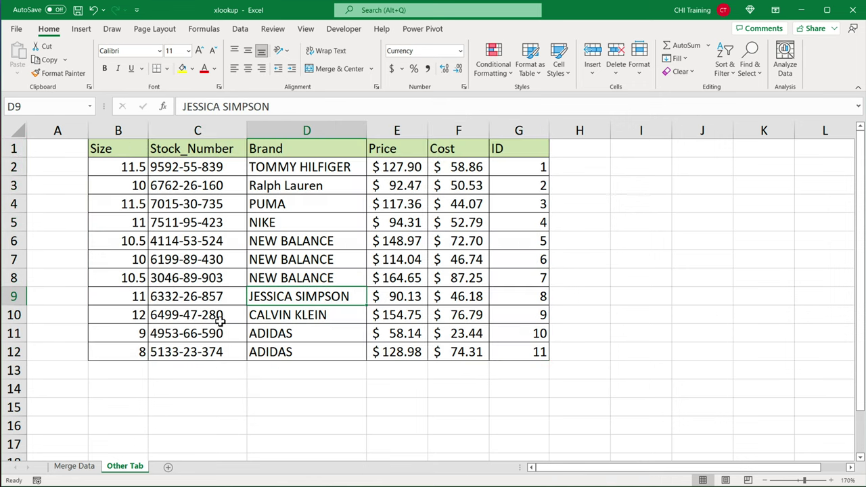
- Clear prices from C2:C10 and restart the C2 XLOOKUP keyed on B2
left_click(79, 470)
left_click_drag(352, 163, 358, 291)
key("Delete")
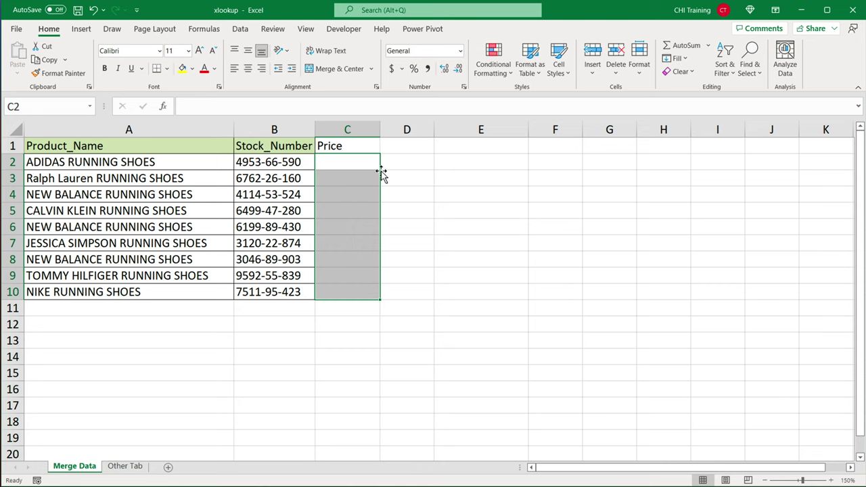
left_click(363, 167)
type("=XLOOKUP(")
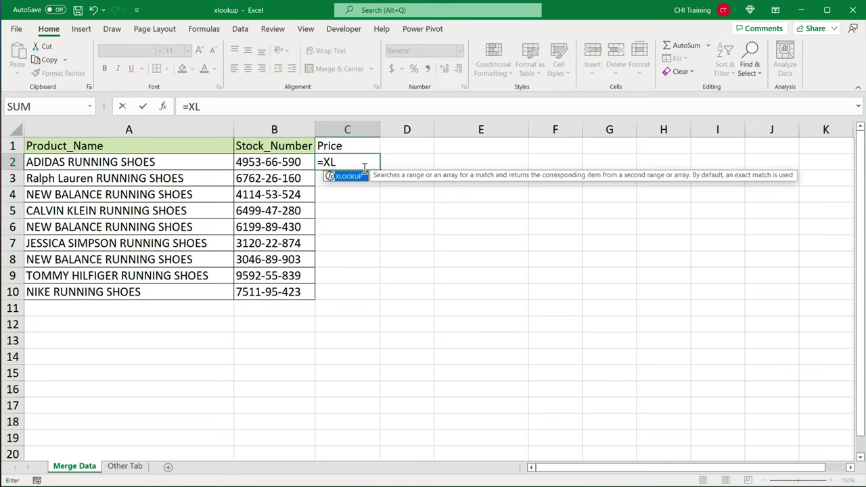
left_click(289, 163)
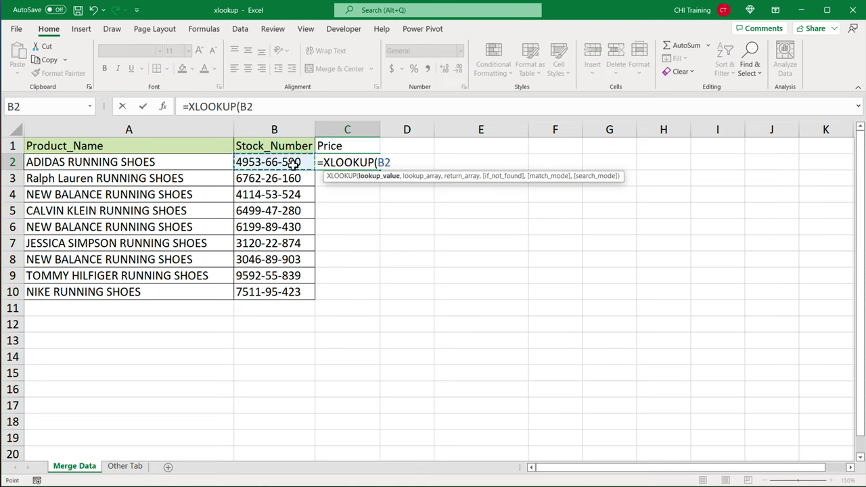
type(",")
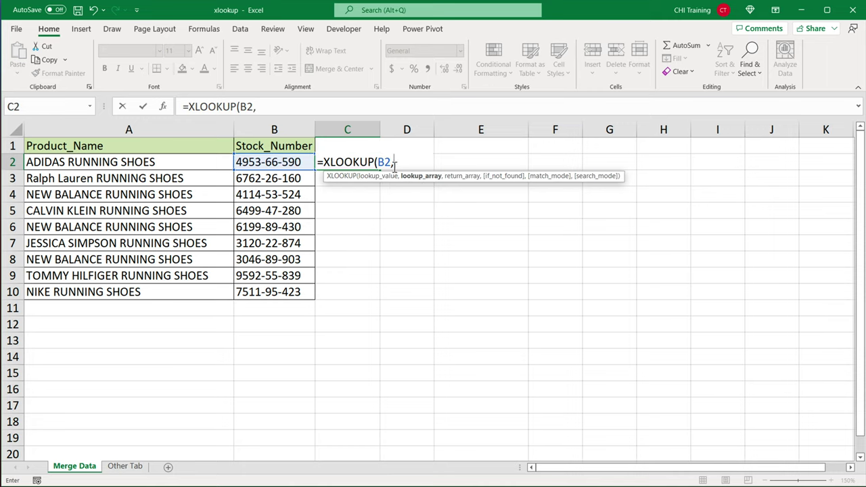
- Use whole Other Tab columns C and E as lookup and return ranges, filled down to C10
left_click(132, 473)
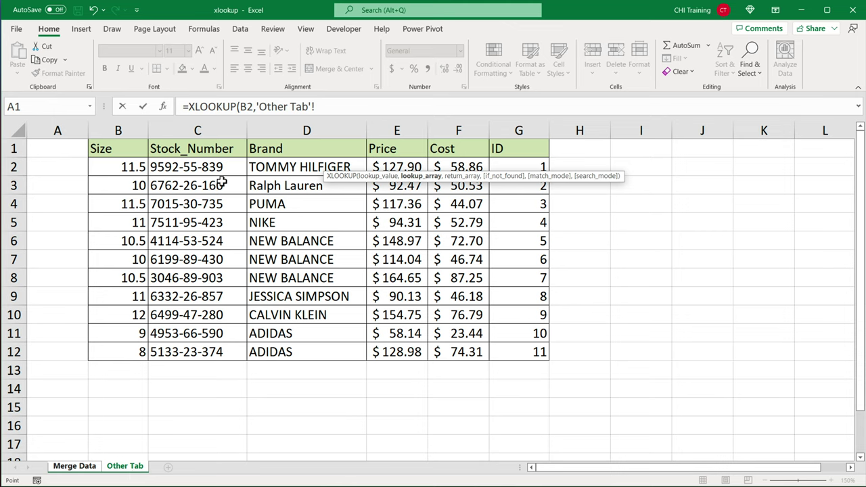
left_click(211, 130)
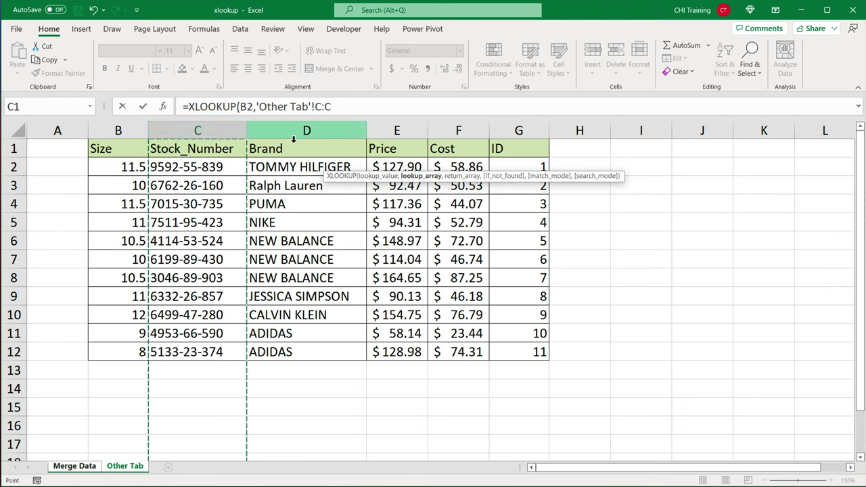
type(",")
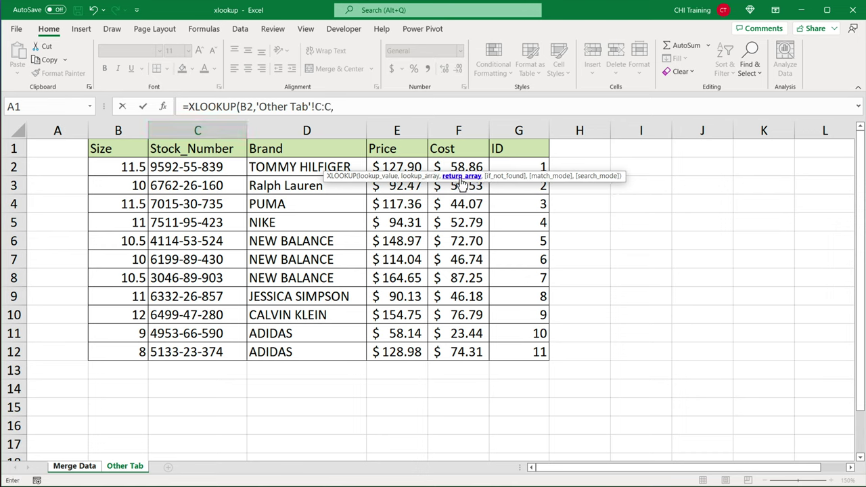
left_click_drag(443, 178, 500, 265)
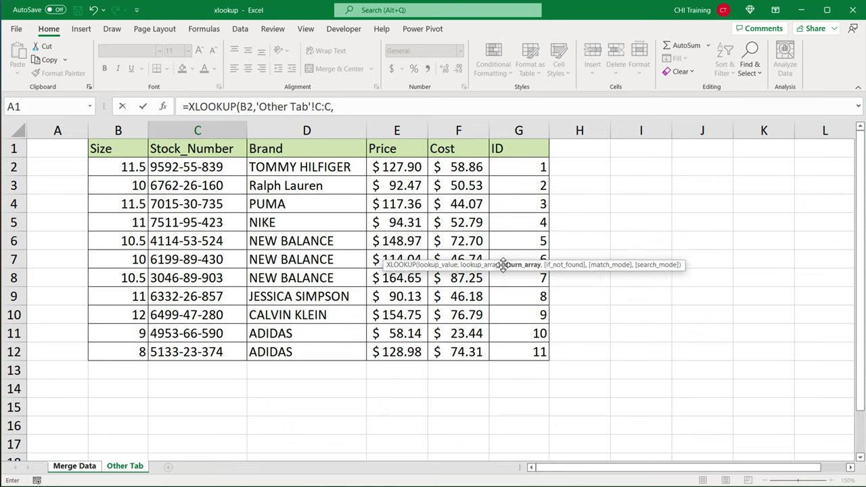
left_click(400, 130)
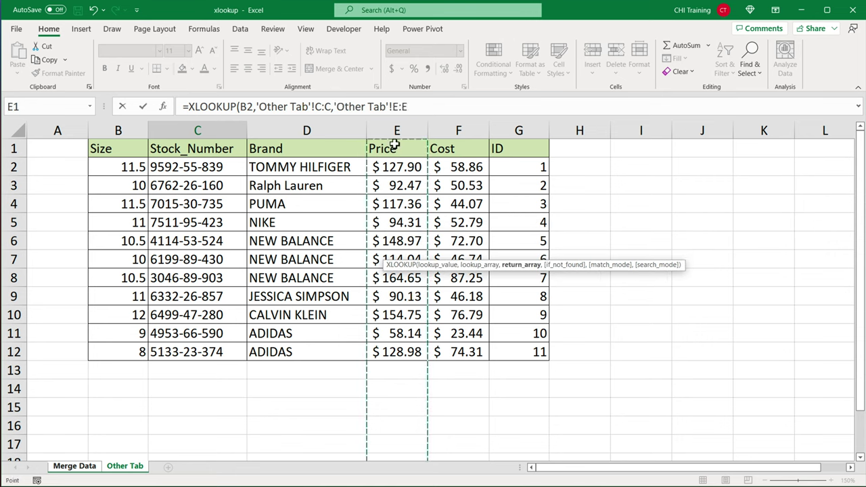
left_click(424, 108)
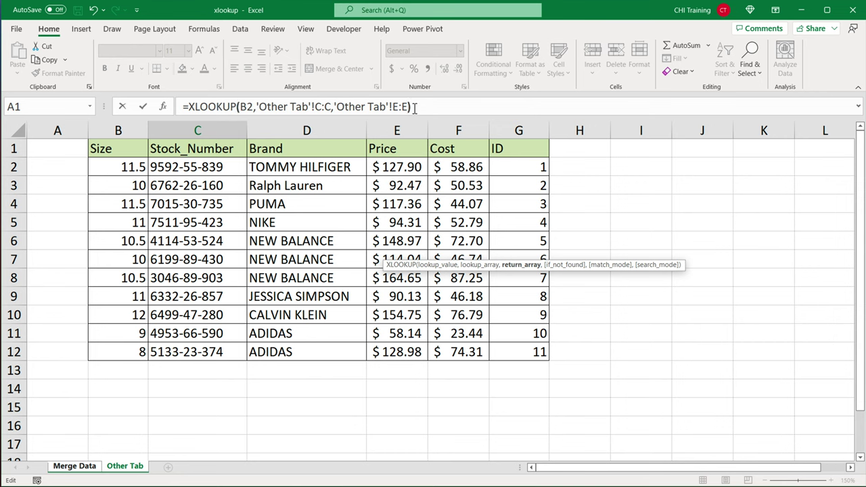
key("Return")
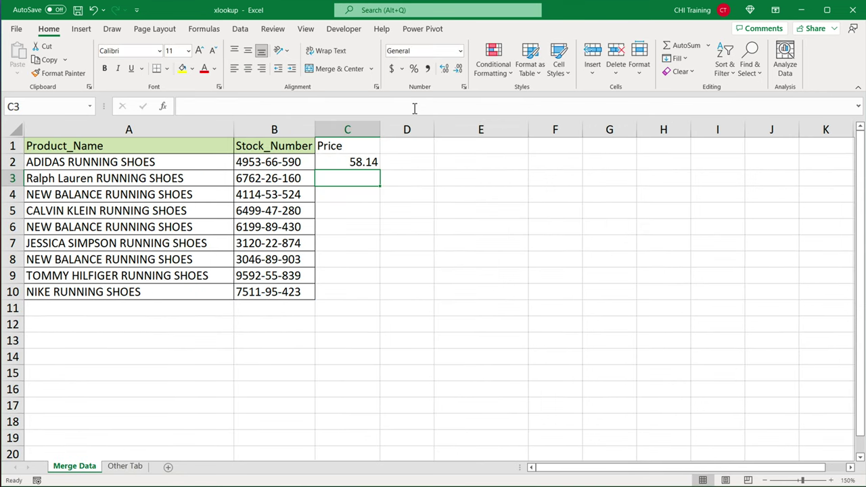
left_click(365, 167)
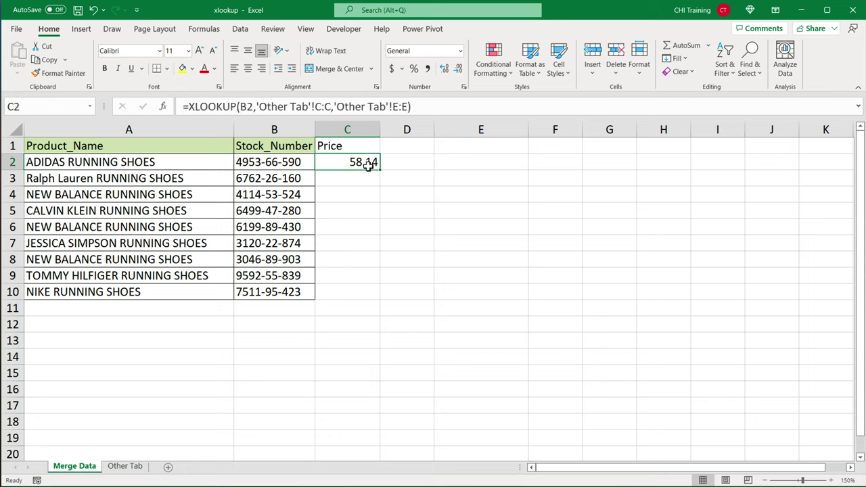
left_click_drag(381, 169, 374, 306)
- Make both whole-column ranges in C2 absolute and fill the formula down to C10
double_click(374, 164)
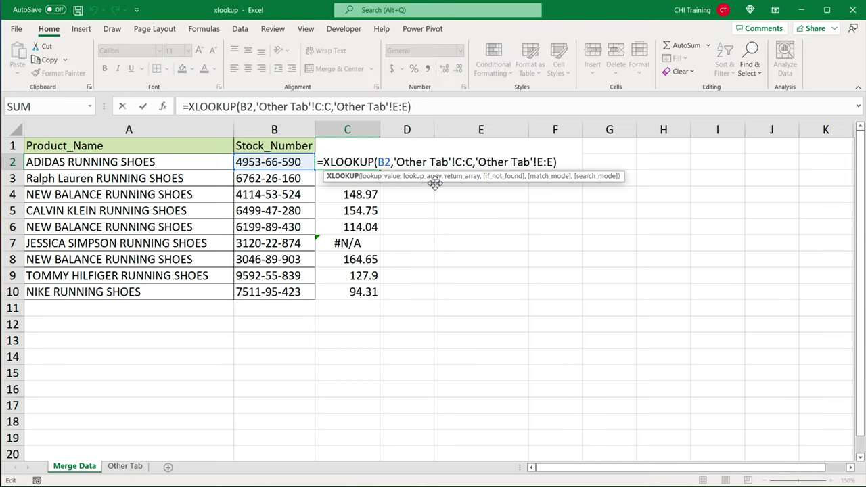
left_click(423, 177)
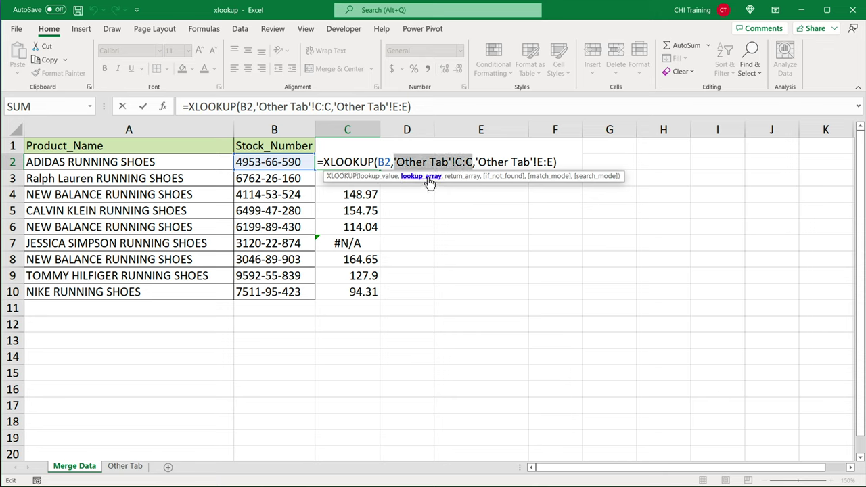
key("F4")
left_click(462, 177)
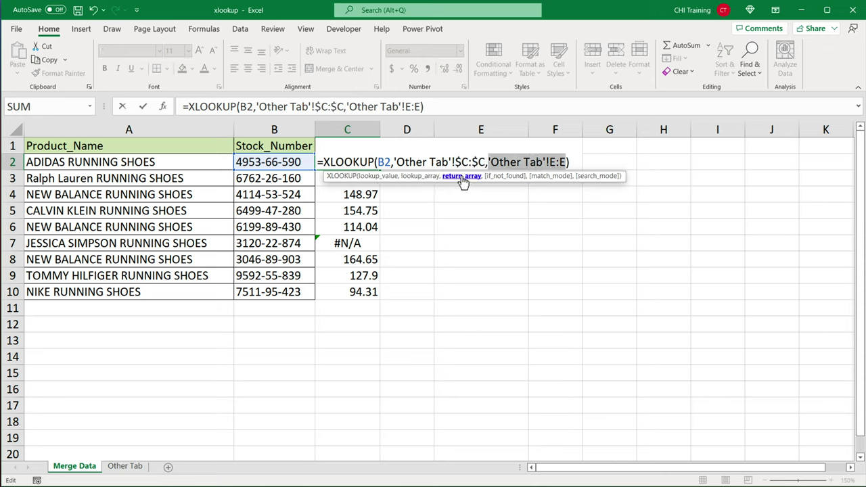
key("F4")
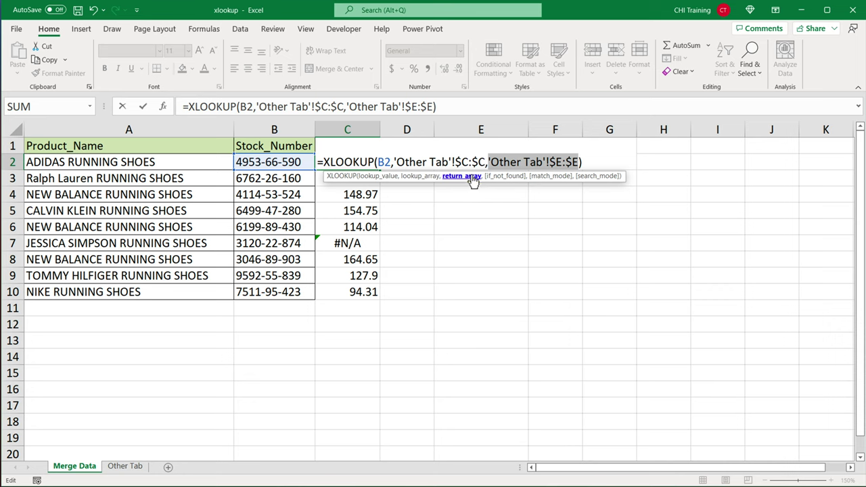
key("Return")
left_click(354, 162)
left_click_drag(382, 175, 372, 306)
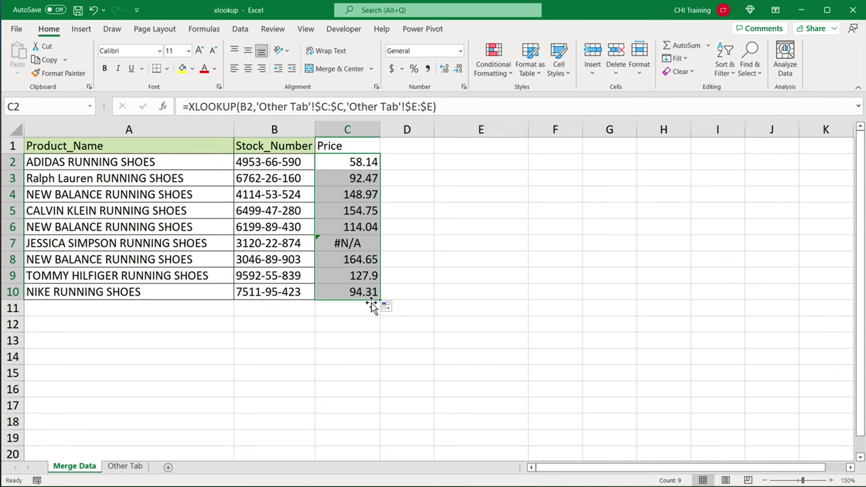
- Check the Price heading and Cost values F2:F11 on Other Tab
left_click(126, 467)
left_click(398, 150)
double_click(398, 150)
left_click(406, 167)
left_click_drag(459, 170, 473, 331)
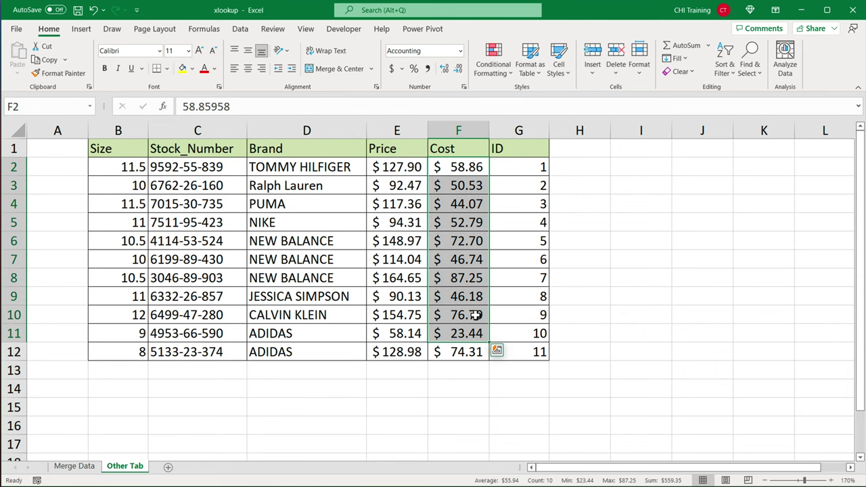
- Review the C2 formula, then clear the Price results from C2:C10
left_click(80, 467)
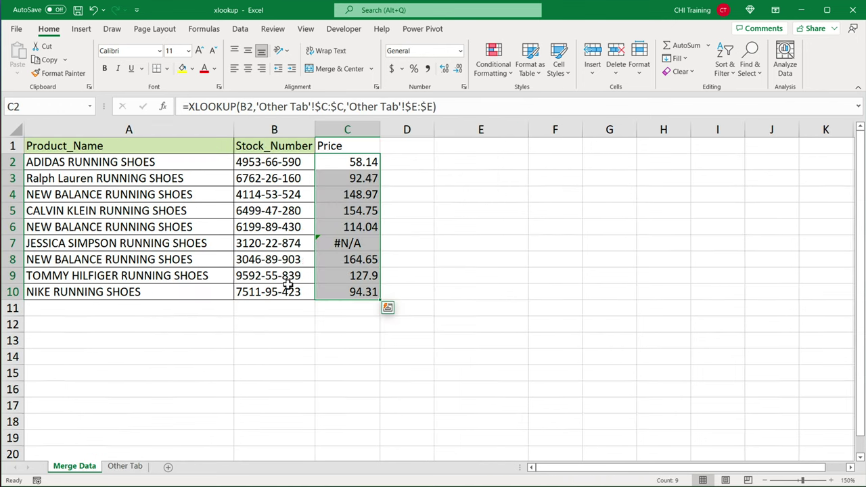
double_click(348, 162)
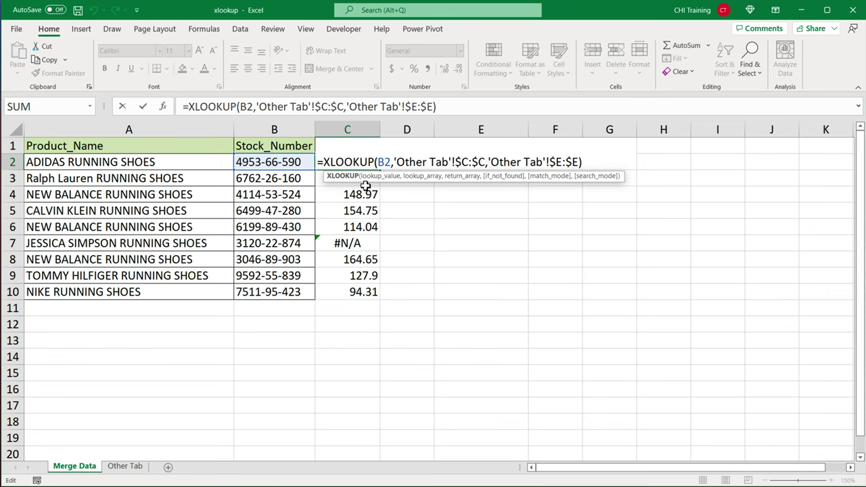
key("Escape")
left_click_drag(352, 165, 358, 292)
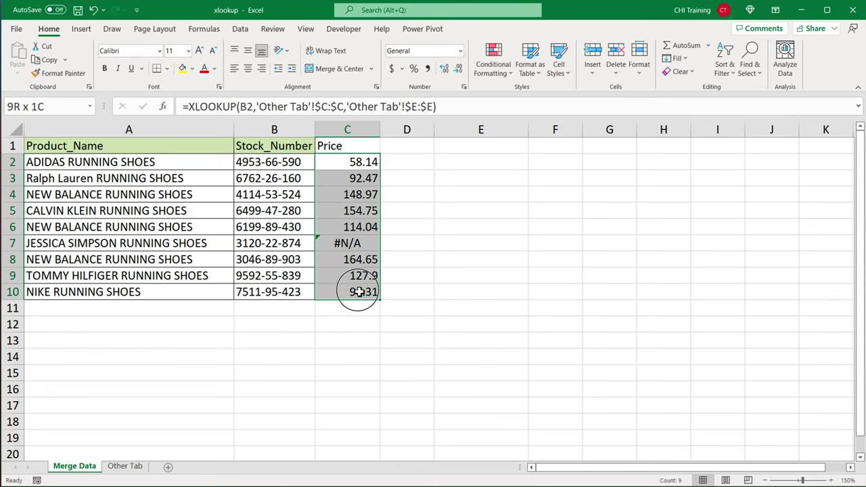
key("Delete")
- Start a new C2 XLOOKUP with B2 as lookup value and Other Tab column C as lookup range
left_click(359, 166)
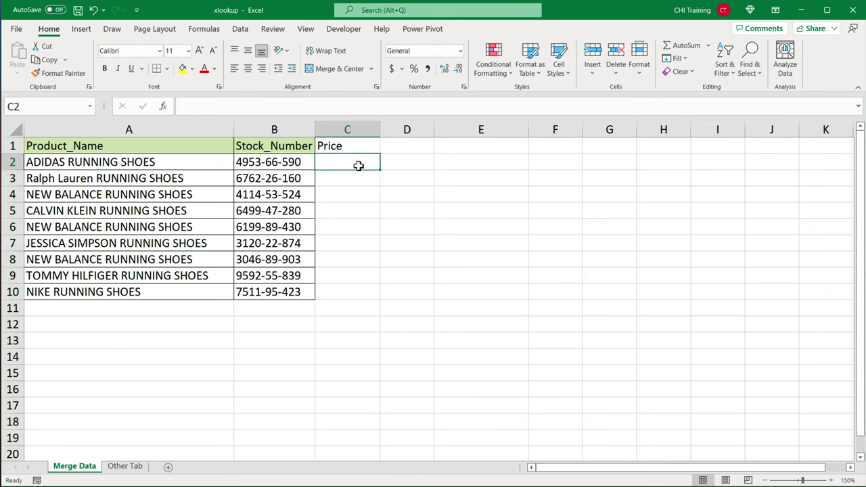
type("=XLOOKUP(")
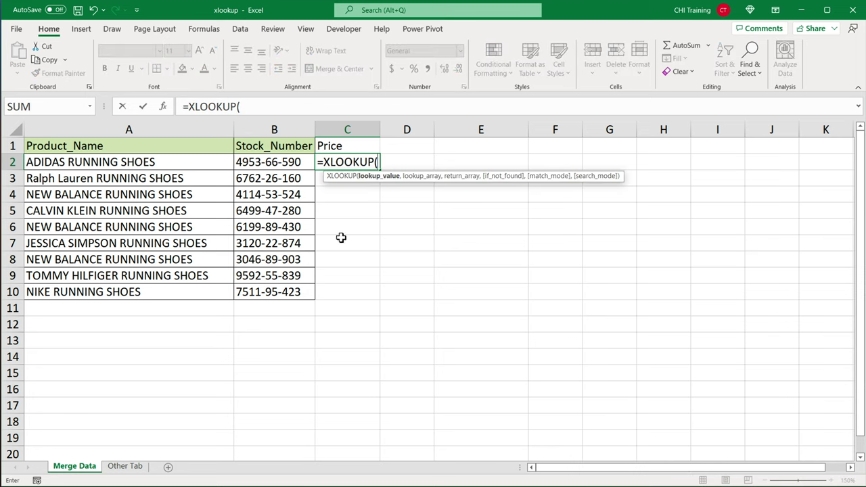
left_click(262, 165)
type(",")
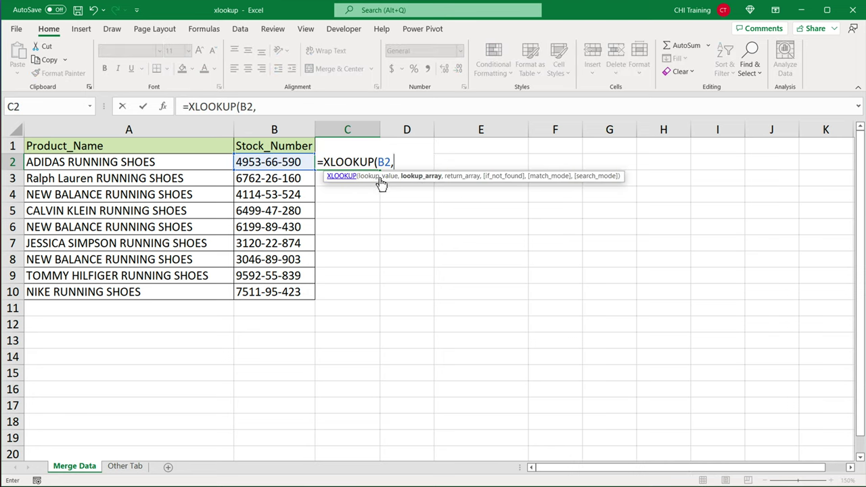
left_click(123, 468)
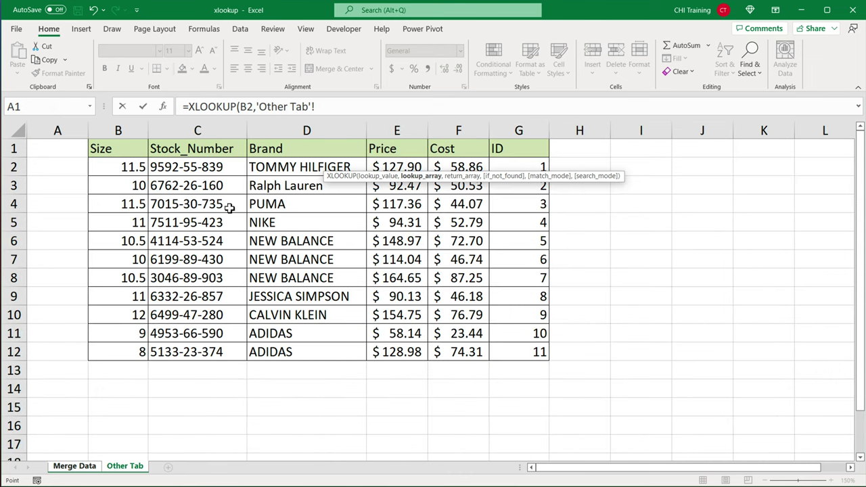
left_click(216, 133)
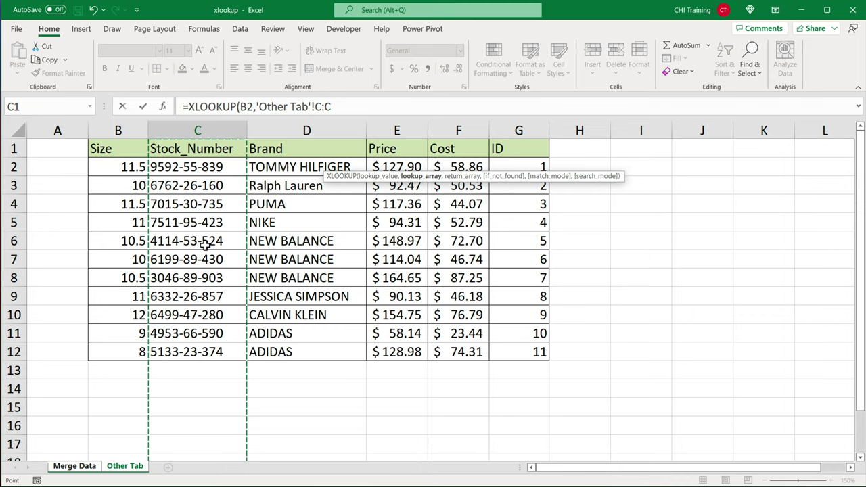
type(",")
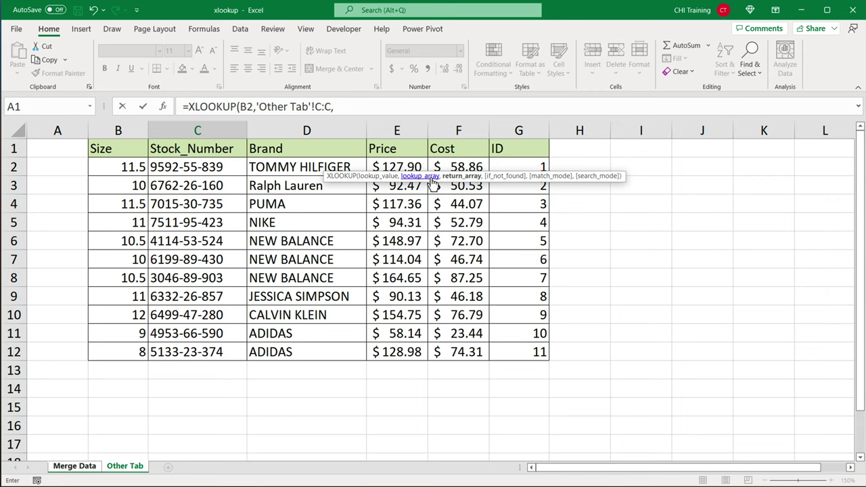
- Return Other Tab columns E:F, close the formula, and fill it down to C10
left_click_drag(399, 177, 600, 245)
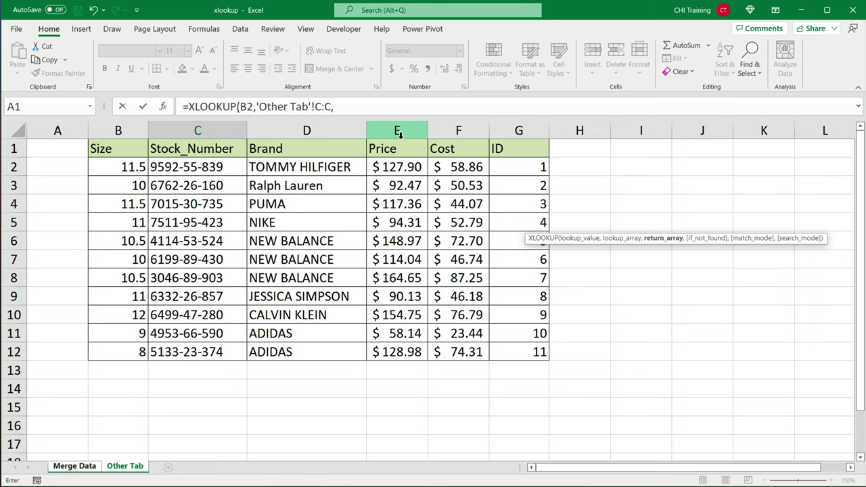
left_click_drag(397, 133, 458, 132)
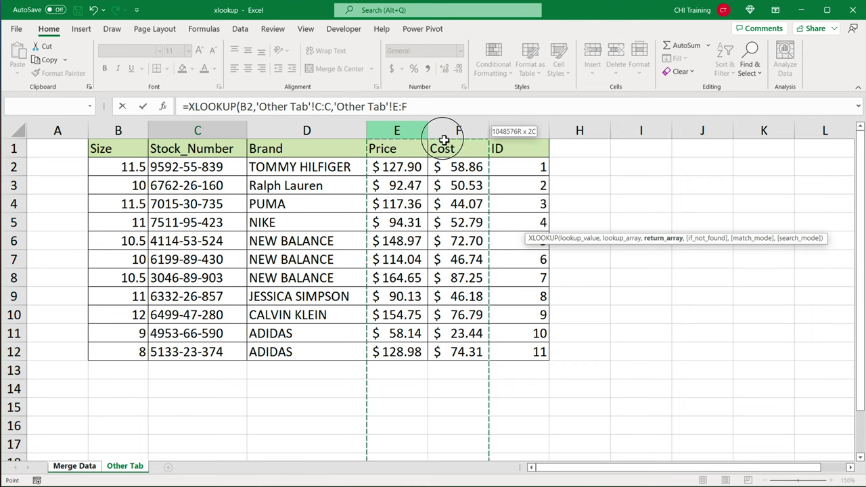
left_click(425, 108)
type(")")
key("Return")
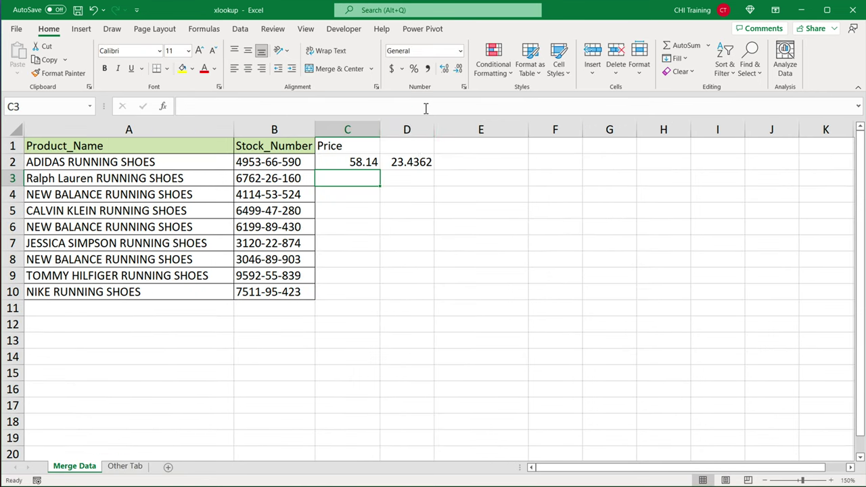
left_click(352, 167)
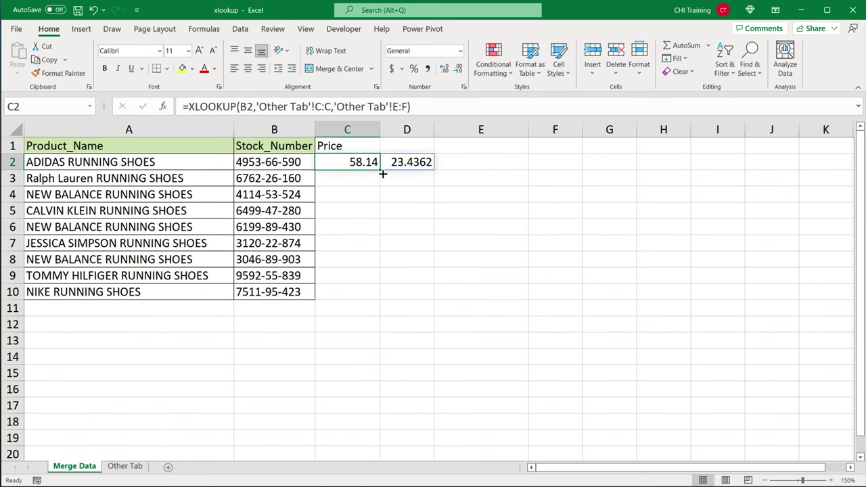
left_click_drag(381, 173, 361, 298)
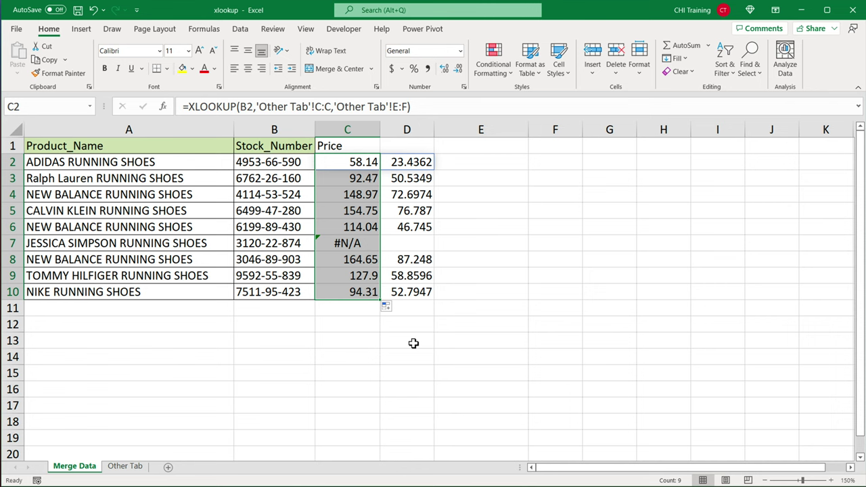
left_click(132, 468)
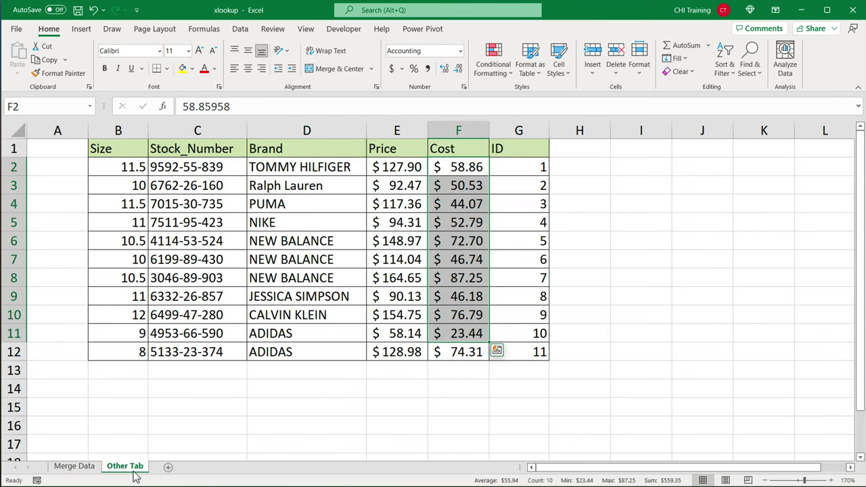
left_click_drag(532, 174, 521, 371)
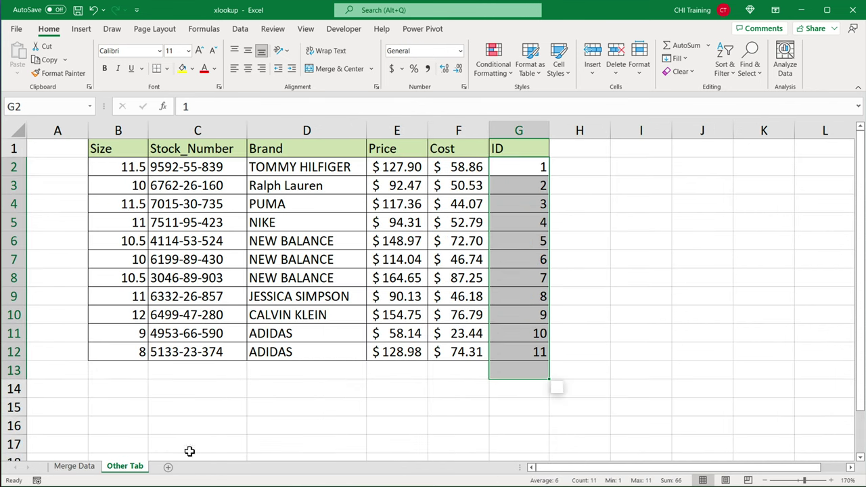
- Change C2's return range from 'Other Tab'!E:F to E:E and refill it down to C10
left_click(73, 467)
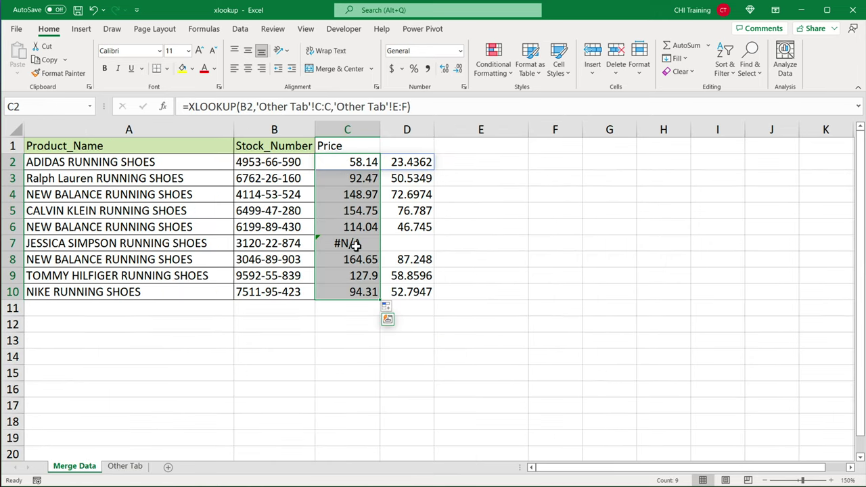
left_click_drag(344, 245, 375, 247)
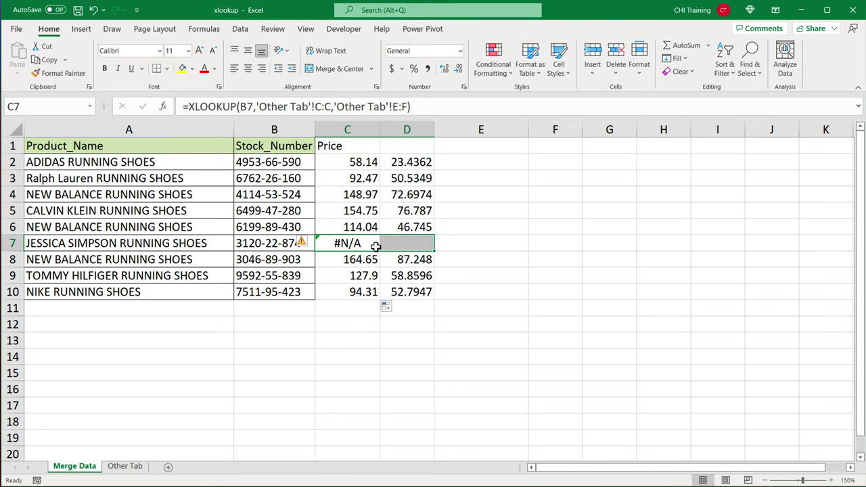
double_click(348, 164)
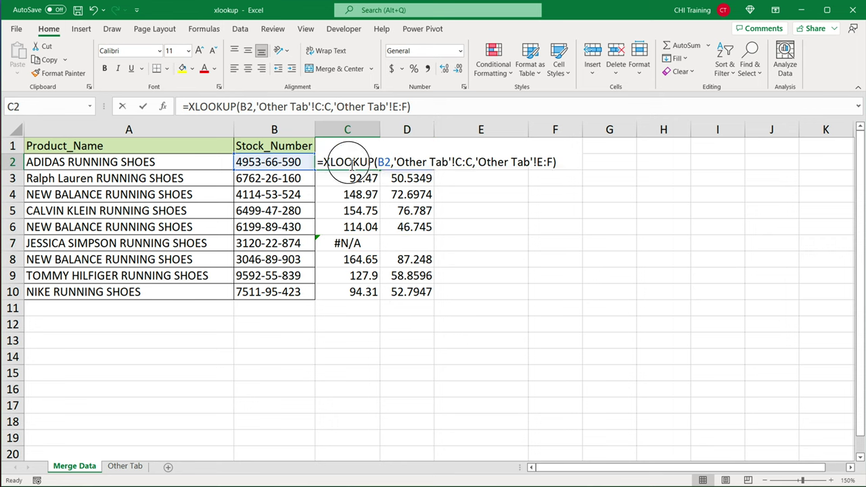
left_click(550, 163)
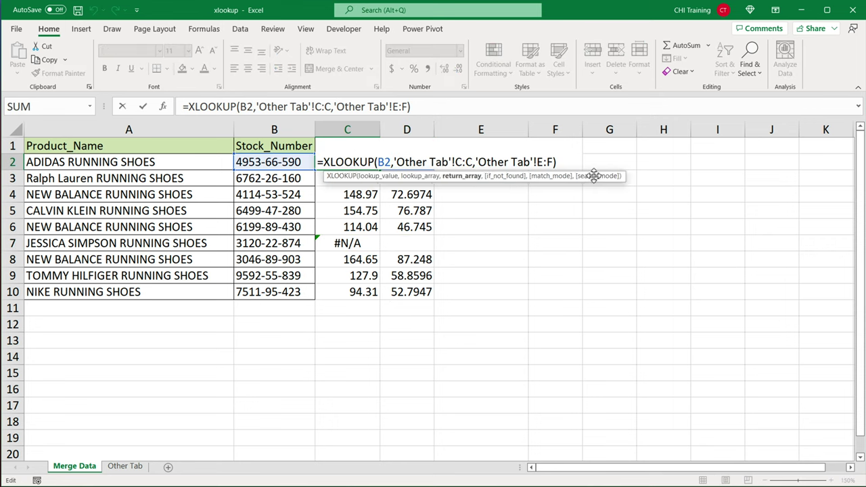
key("BackSpace")
type("E")
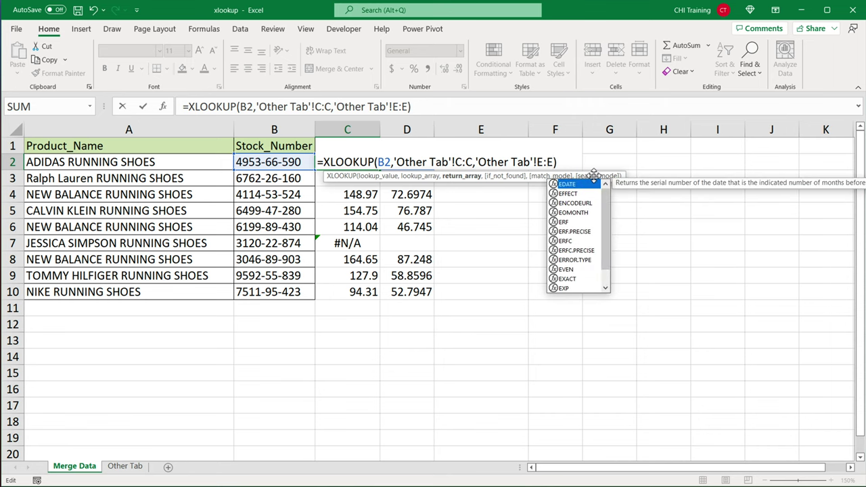
key("Return")
left_click(357, 152)
left_click(359, 162)
left_click_drag(379, 169, 381, 291)
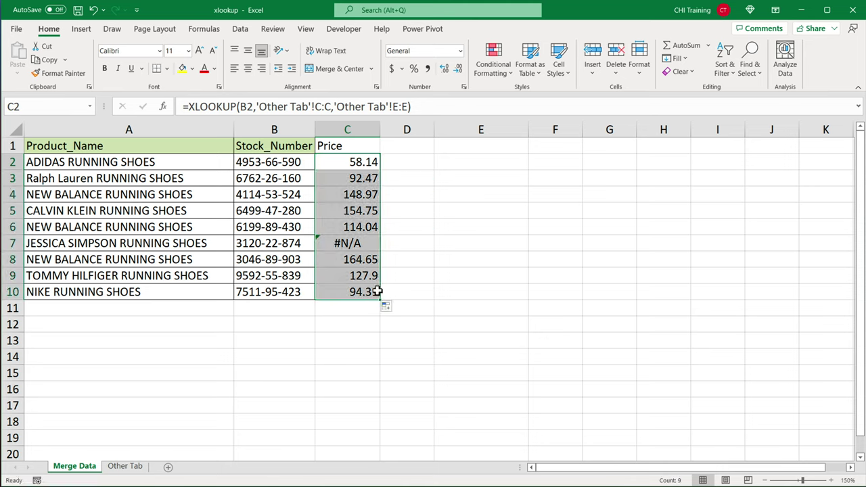
- Add a 0 if_not_found fallback to C2's XLOOKUP and fill it down to C10
left_click(342, 245)
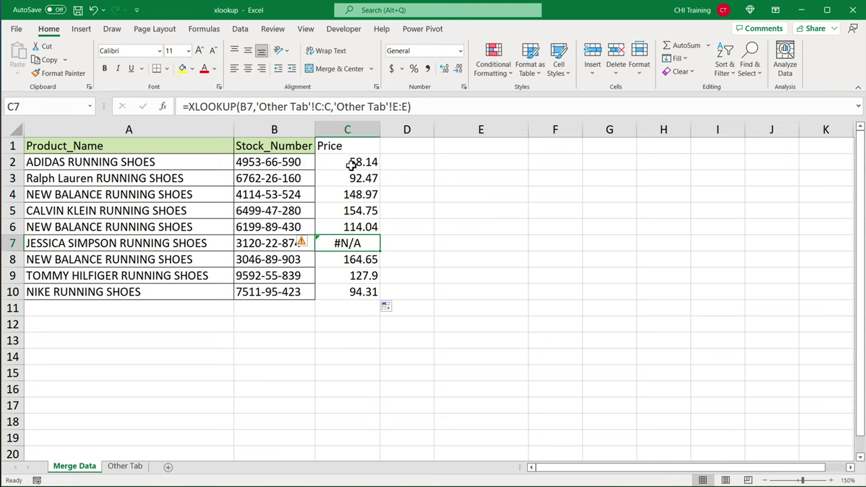
left_click(352, 163)
key("F2")
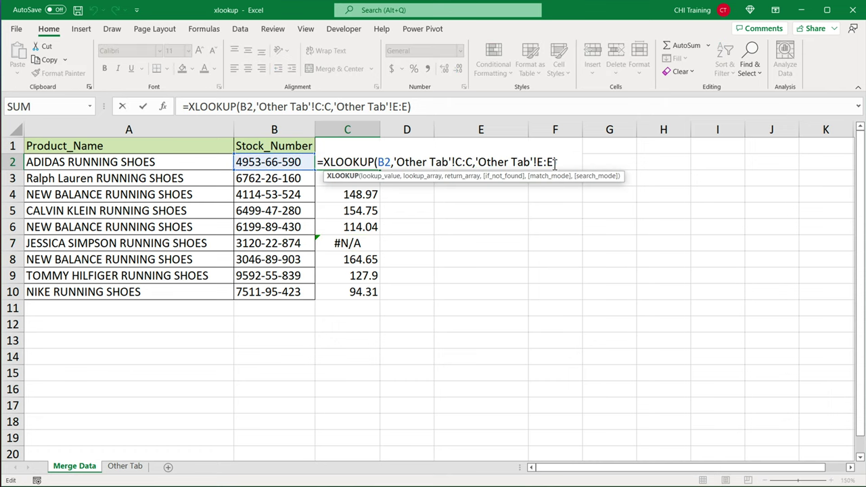
type(",")
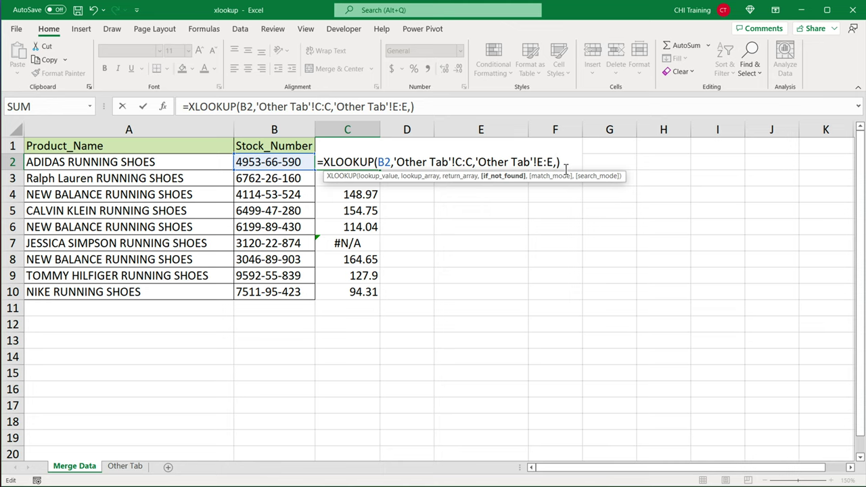
type("0")
key("Return")
left_click(364, 163)
left_click_drag(381, 171, 370, 293)
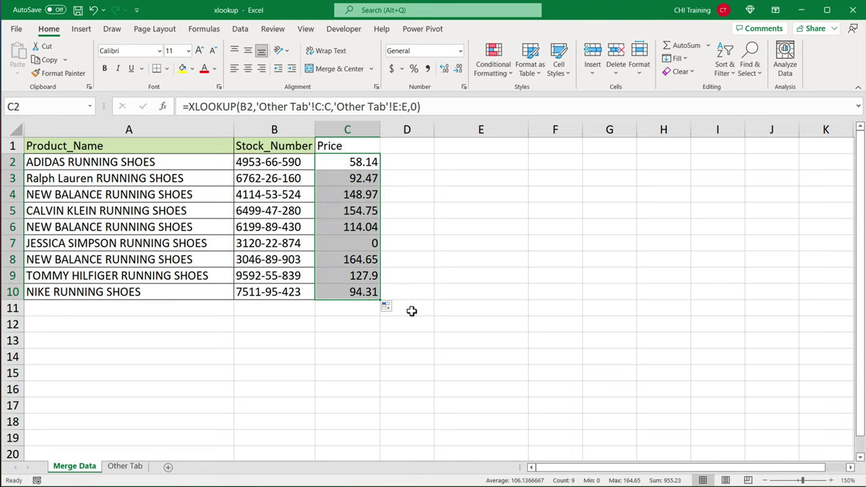
- Replace the fallback with empty text "" and refill C2:C10, leaving C7 blank
double_click(372, 163)
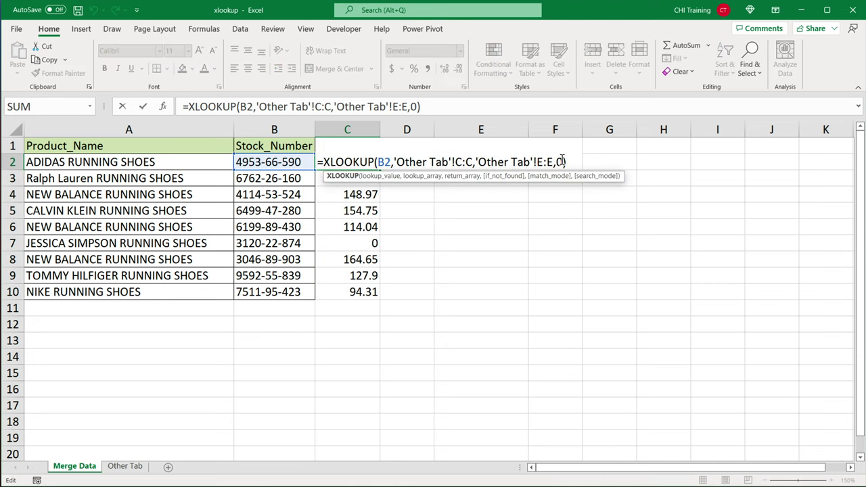
key("Left")
key("BackSpace")
type("\"")
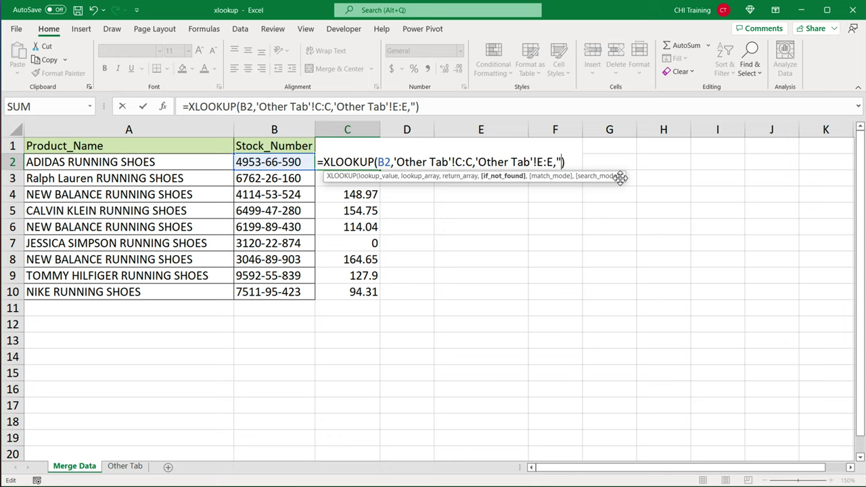
type("Not Availabl")
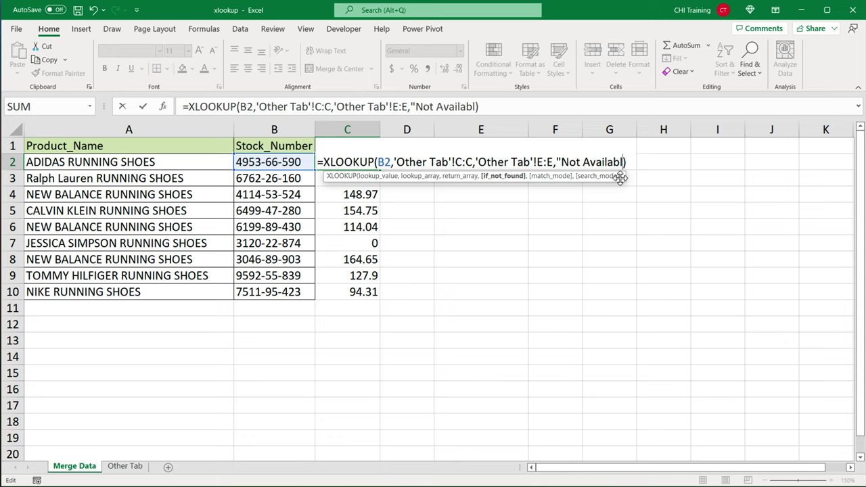
type("e\"")
key("Left")
key("BackSpace")
key("BackSpace")
key("BackSpace")
key("BackSpace")
key("BackSpace")
key("BackSpace")
key("BackSpace")
key("BackSpace")
key("BackSpace")
key("BackSpace")
key("BackSpace")
key("BackSpace")
key("BackSpace")
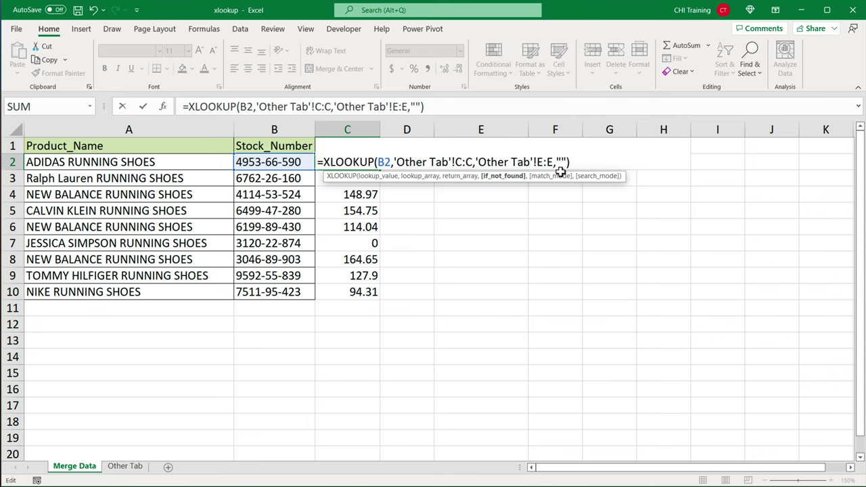
key("Return")
left_click(374, 166)
left_click_drag(381, 168, 381, 293)
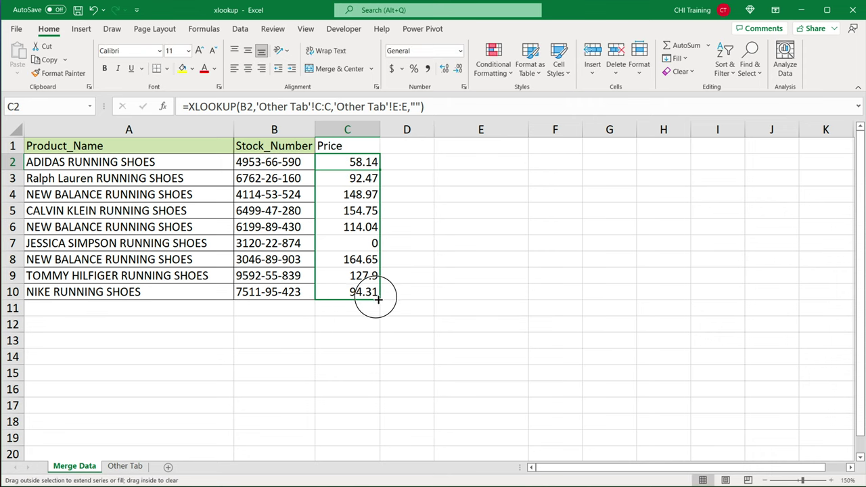
left_click(364, 246)
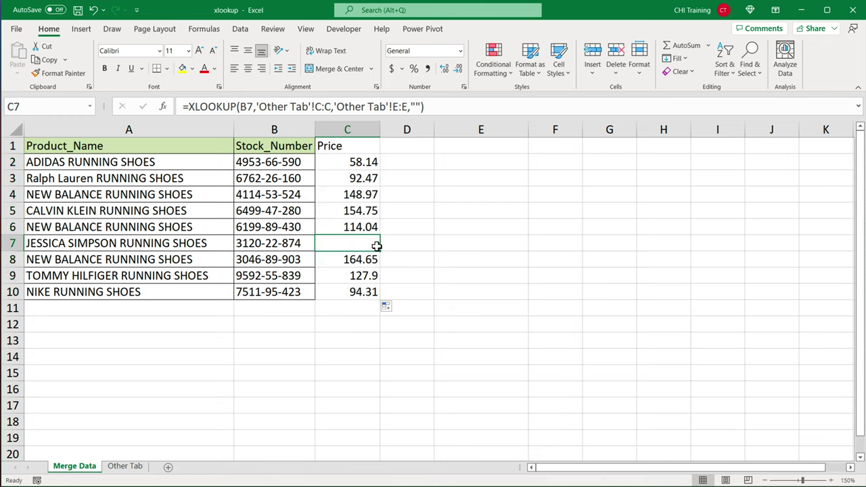
- Change C2's return range from 'Other Tab'!E:E to E:F and fill down to C10, spilling costs into D
double_click(358, 164)
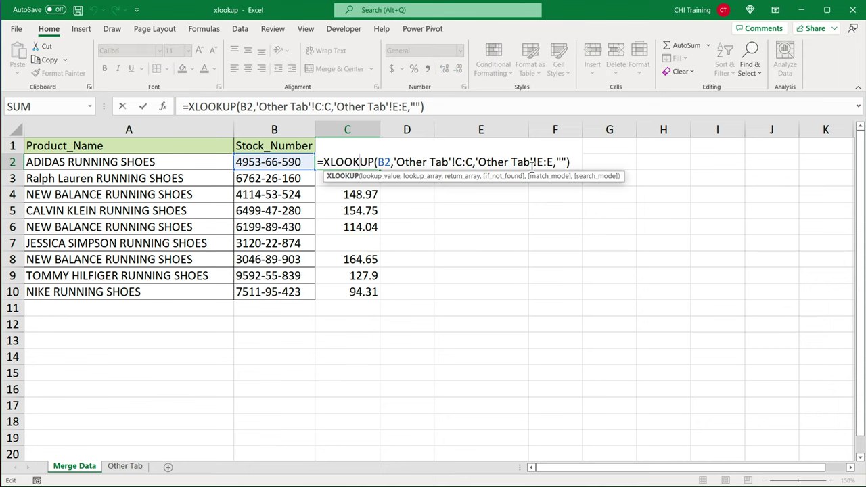
left_click(556, 163)
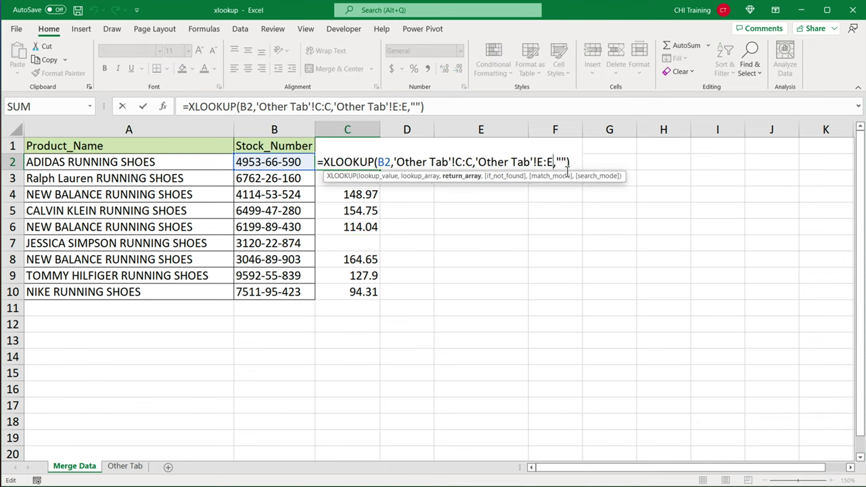
key("BackSpace")
type("F")
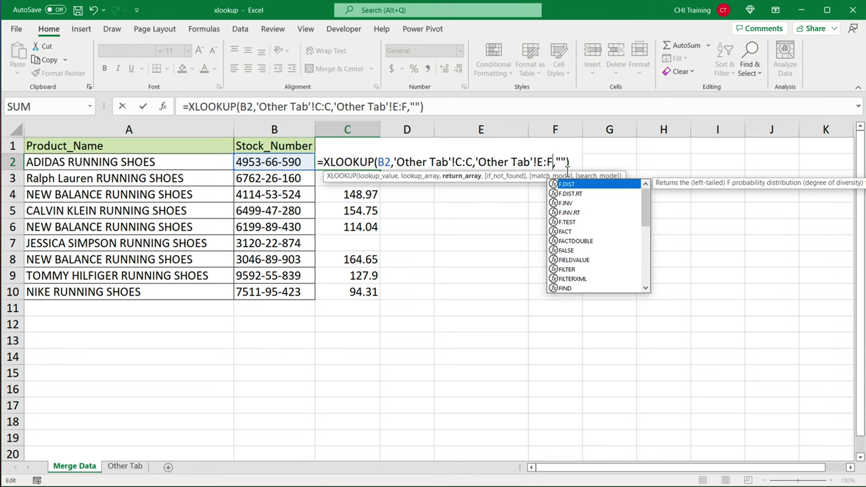
key("Return")
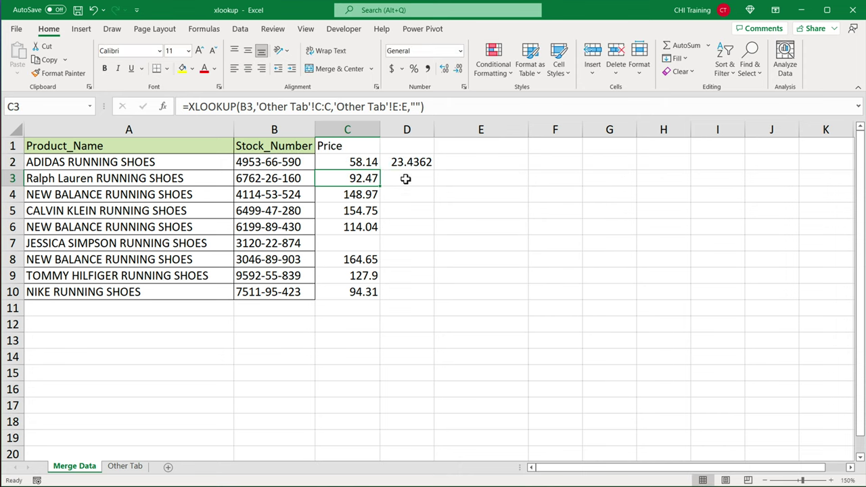
left_click(369, 166)
left_click_drag(382, 174, 367, 303)
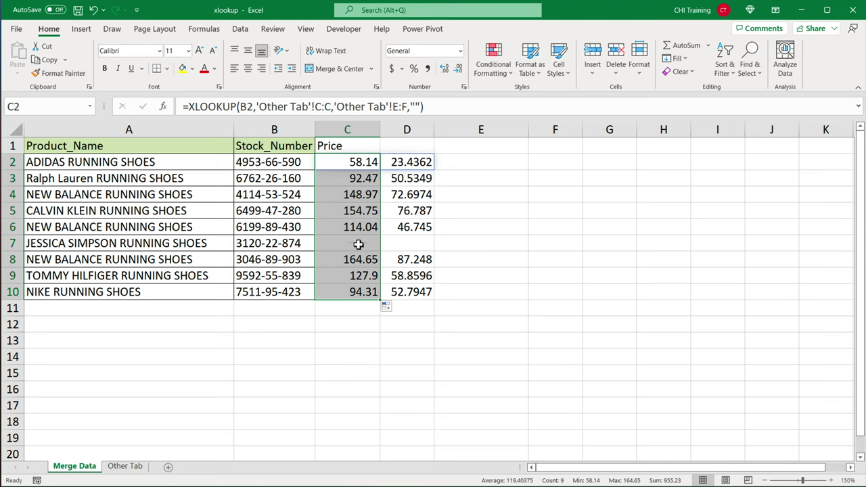
- Change C2's XLOOKUP fallback to 0 and fill it down to C10
double_click(358, 163)
left_click(567, 161)
key("BackSpace")
key("BackSpace")
type("0")
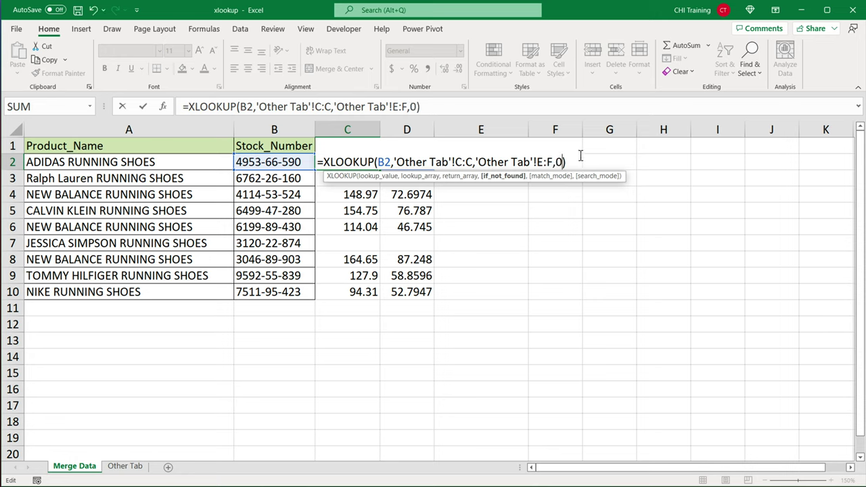
key("Return")
left_click(357, 167)
left_click_drag(382, 174, 375, 302)
- Check the unmatched row's C7 and D7, then change C2's fallback to {0,0} and fill down to C10
left_click(368, 244)
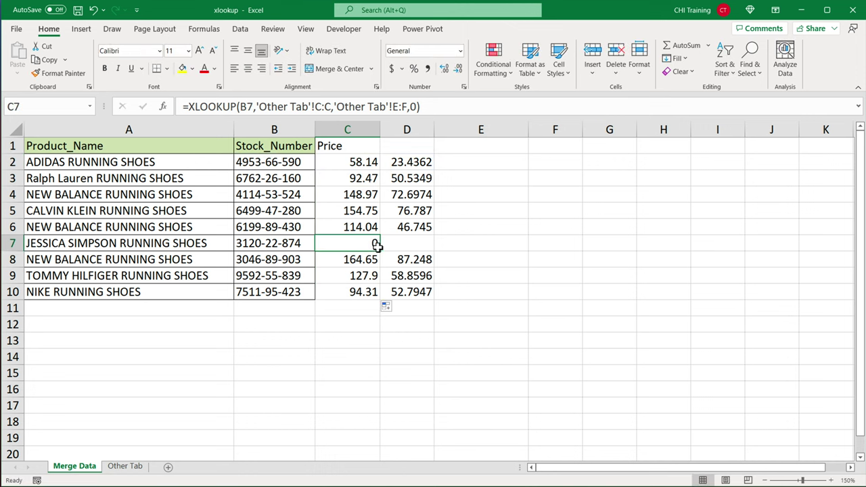
left_click(400, 243)
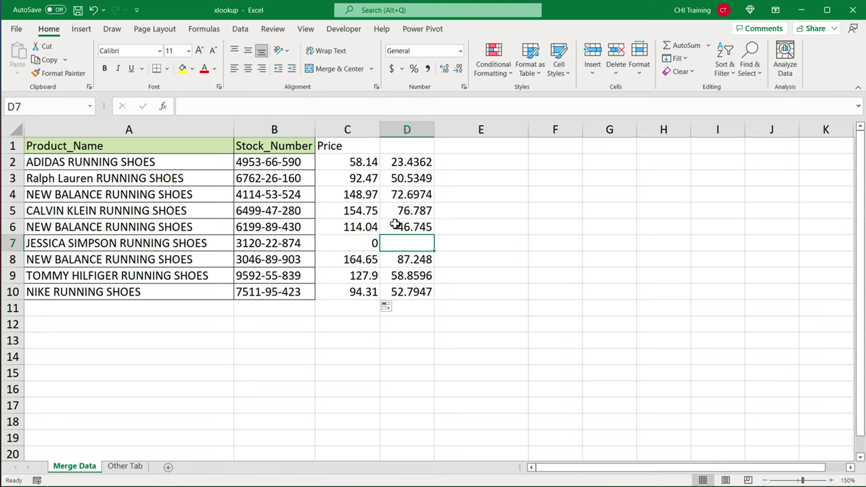
left_click(362, 167)
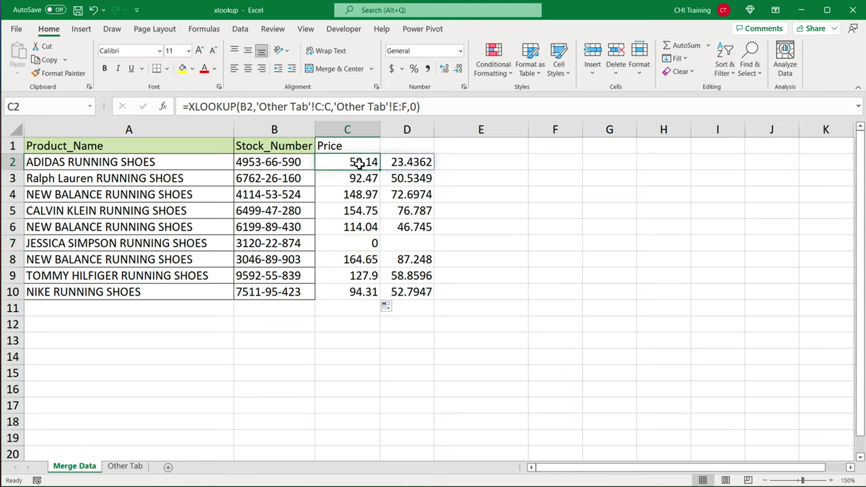
double_click(359, 163)
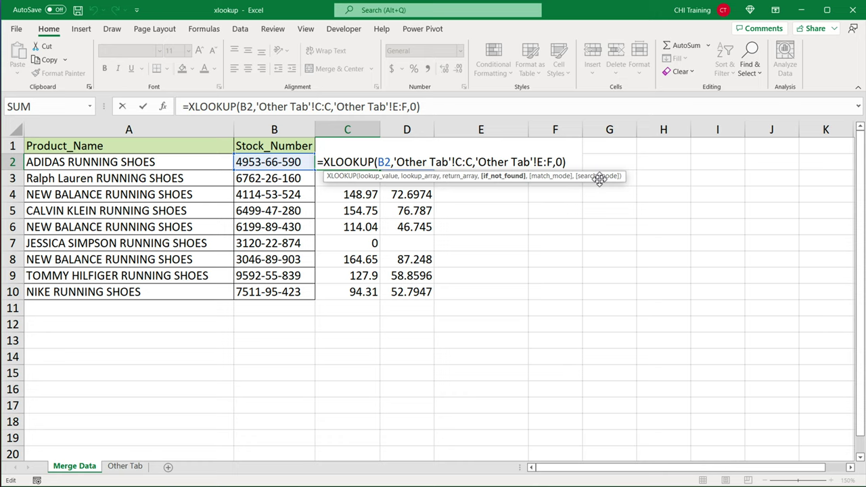
key("BackSpace")
type("{")
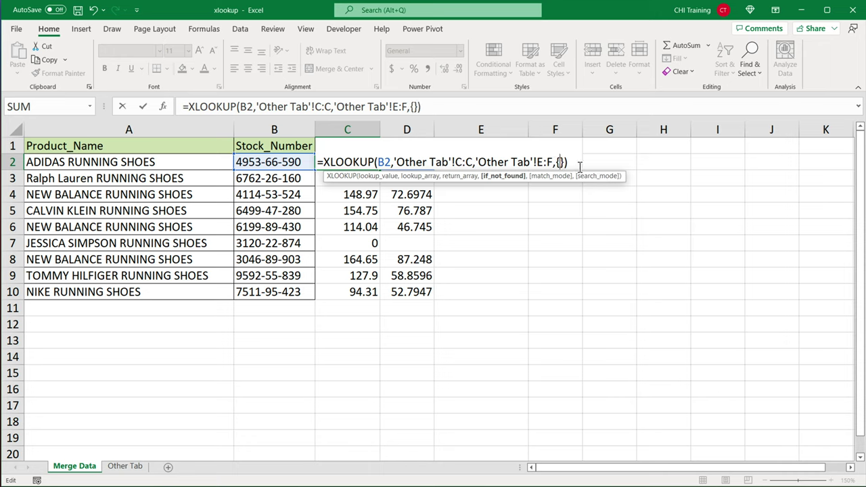
type("0,0")
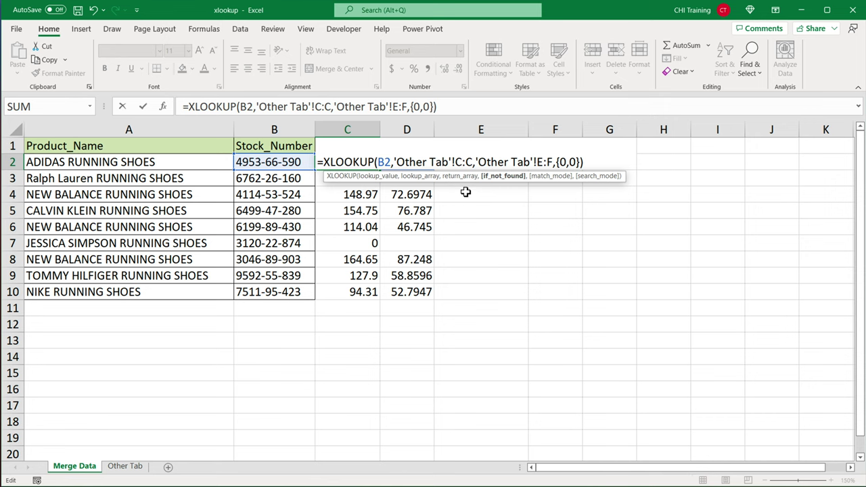
key("Return")
left_click(371, 165)
left_click_drag(380, 170, 378, 298)
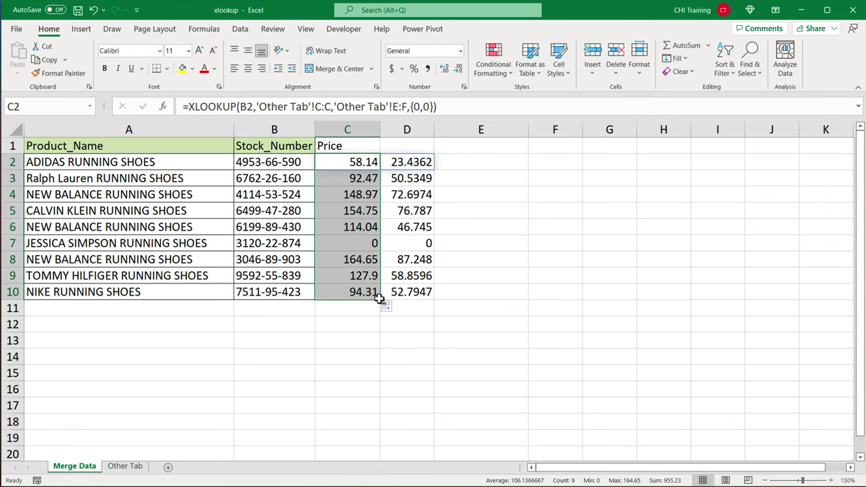
- Change C2's fallback to {"",0} so row 7 shows a blank price, and refill C2:C10
double_click(366, 163)
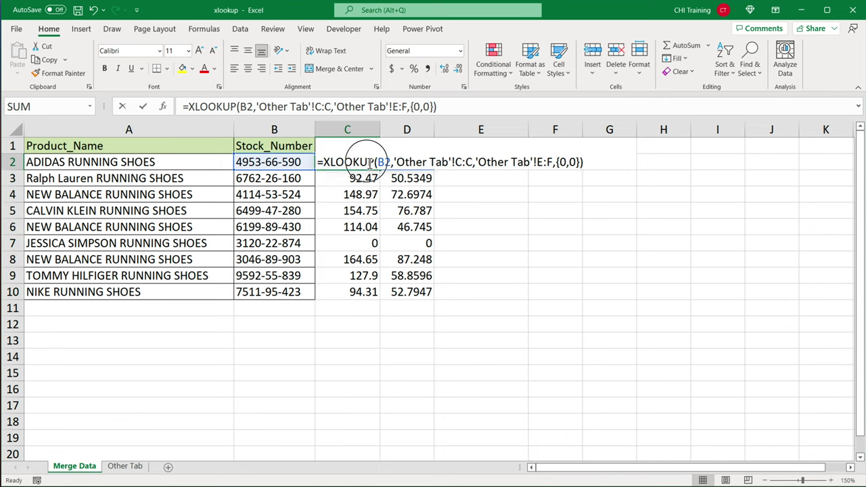
left_click(568, 162)
key("BackSpace")
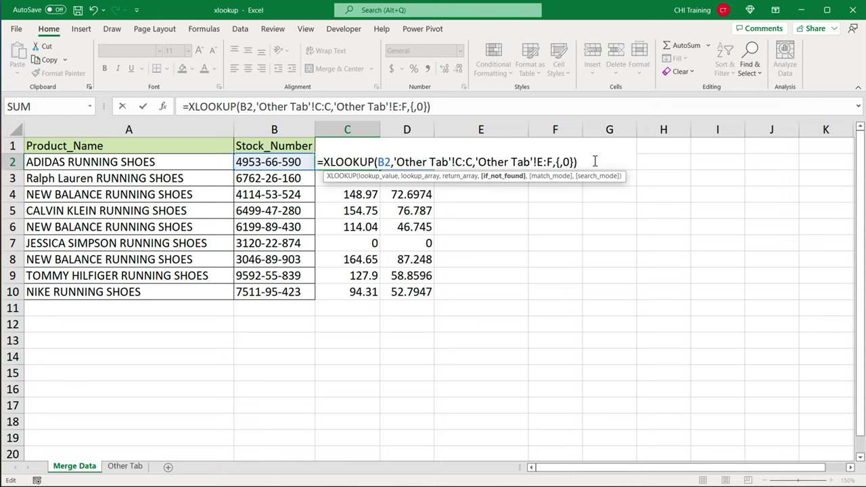
type("\"\"")
key("Return")
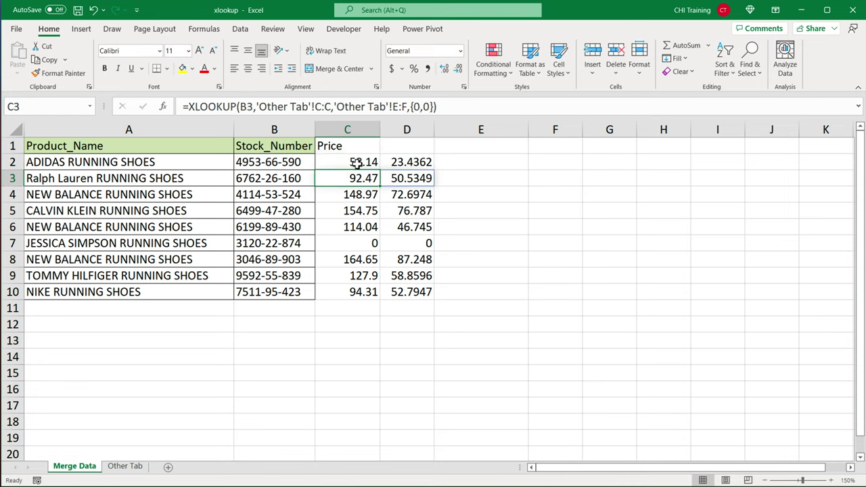
left_click(354, 163)
left_click_drag(383, 175, 370, 303)
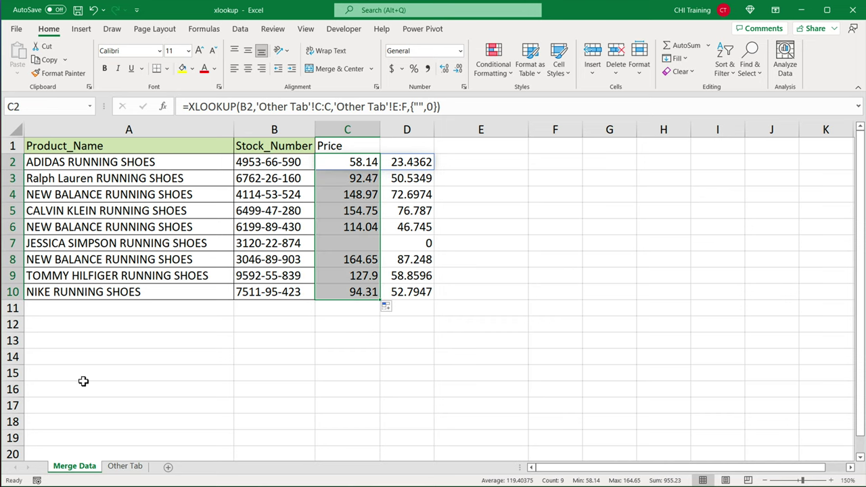
- On Merge Data, delete the old lookup values in C2:D10 and return to C2
left_click(129, 466)
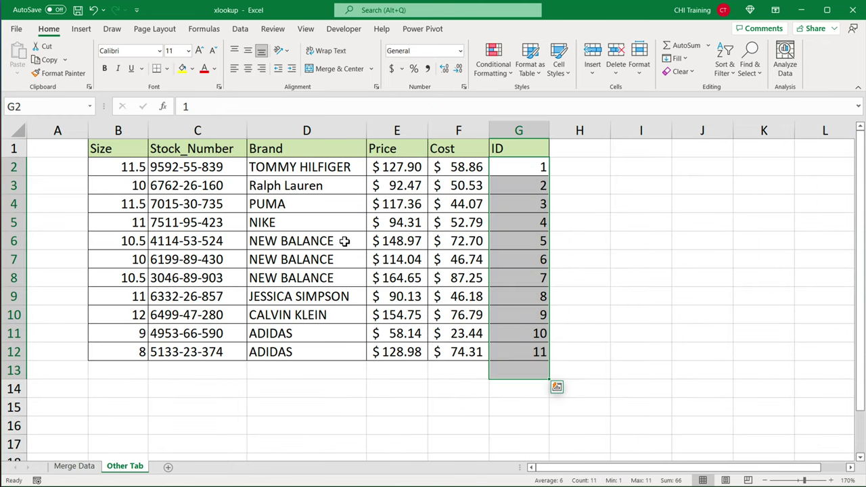
left_click(83, 469)
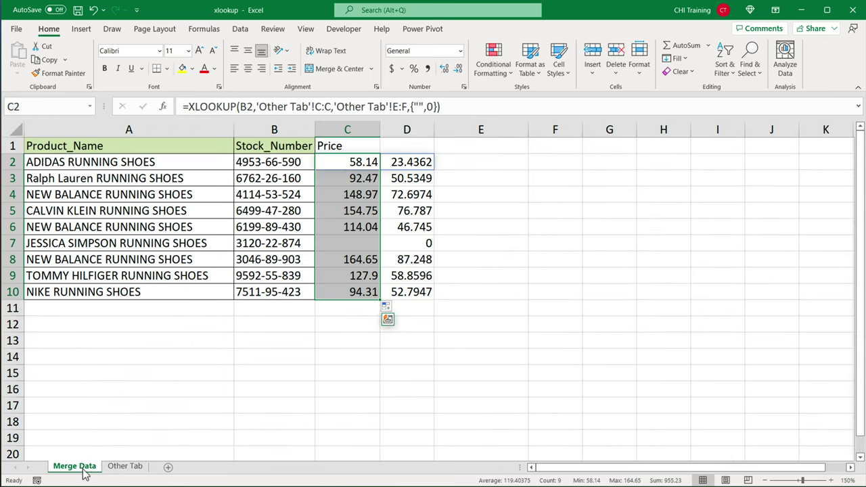
left_click_drag(360, 161, 428, 291)
key("Delete")
left_click(364, 165)
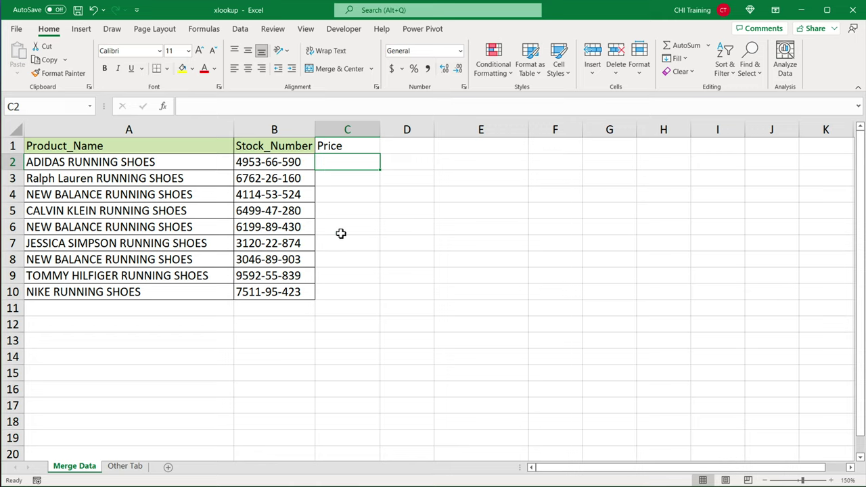
- Open a New Window of the xlookup workbook from the View tab and move it right
left_click(306, 31)
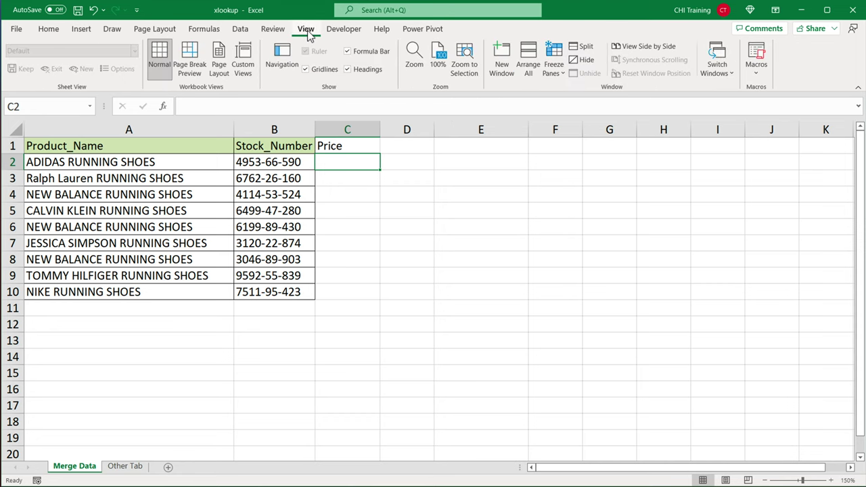
left_click(501, 64)
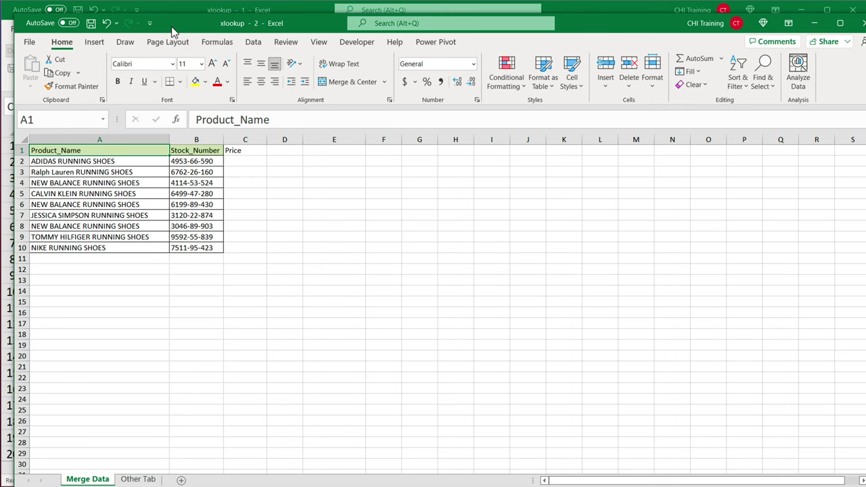
left_click_drag(172, 32, 556, 16)
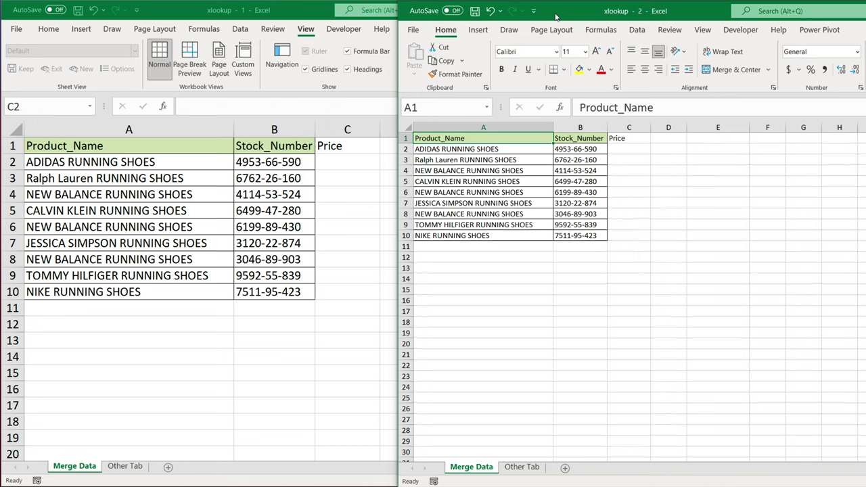
left_click_drag(555, 16, 556, 16)
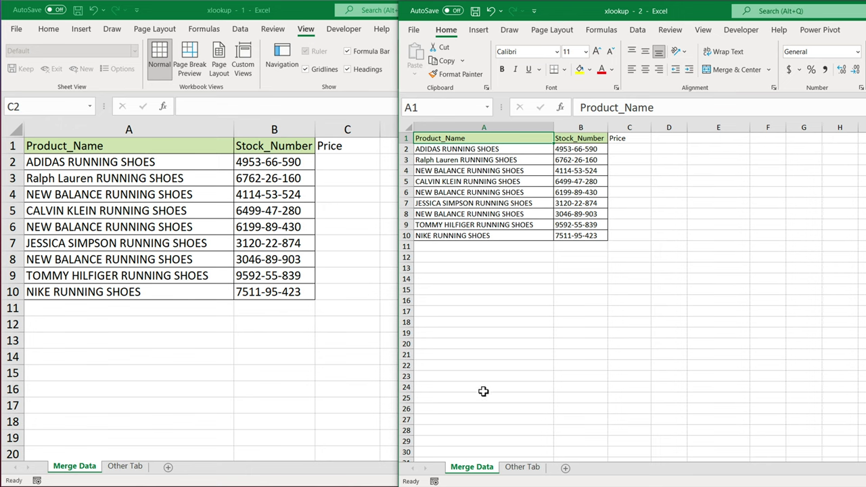
- Show Other Tab in the second window and narrow the first window beside it
left_click(522, 469)
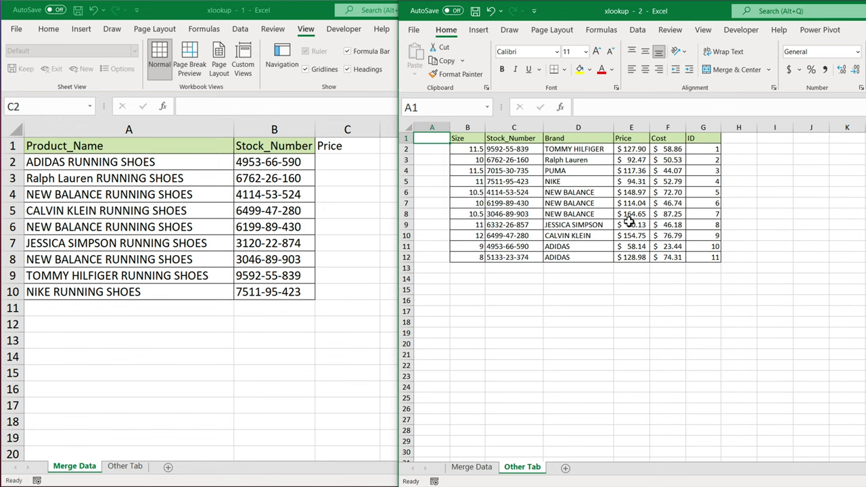
left_click(301, 173)
key("super+Up")
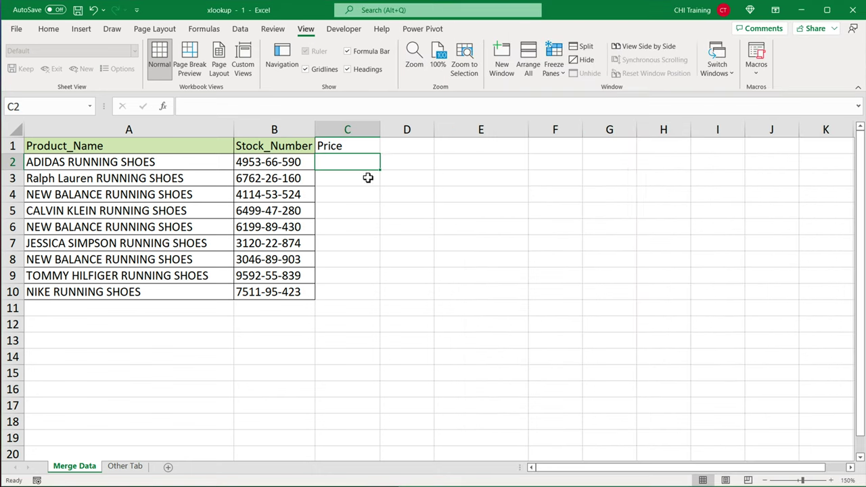
left_click_drag(863, 164, 449, 166)
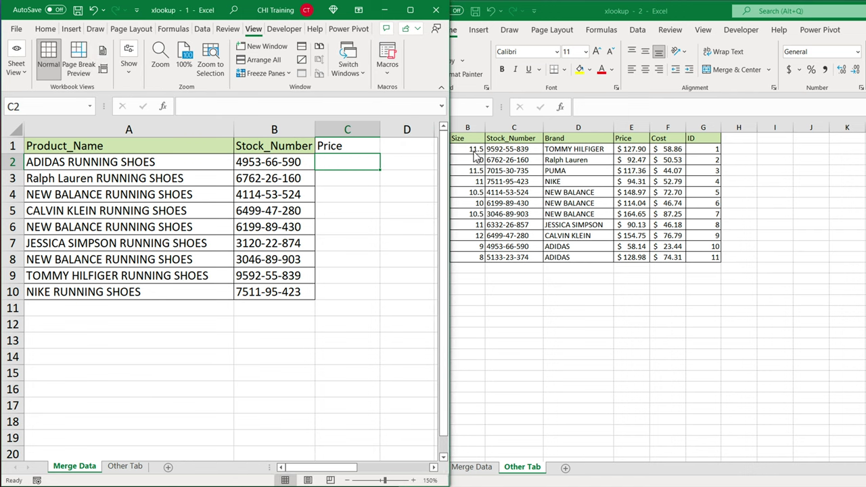
- Start =XLOOKUP( in Merge Data's C2 with B2 as the lookup value
left_click(563, 9)
left_click_drag(557, 16, 603, 11)
left_click(332, 168)
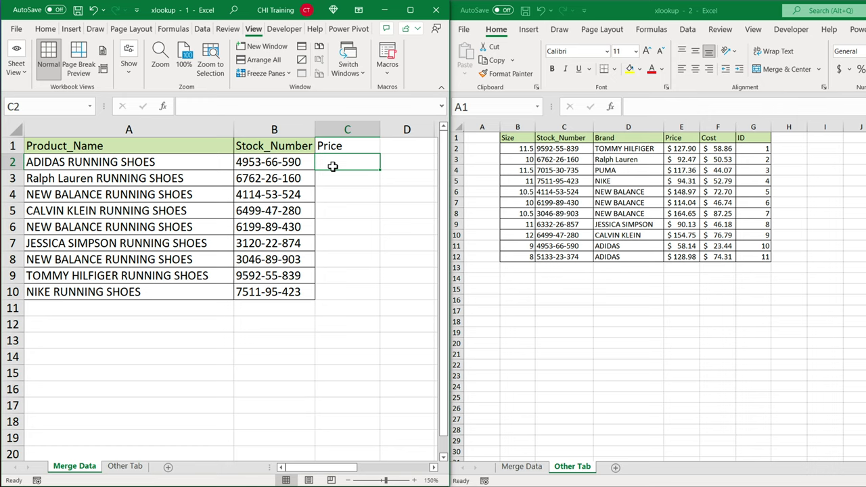
type("=XLOOKUP(")
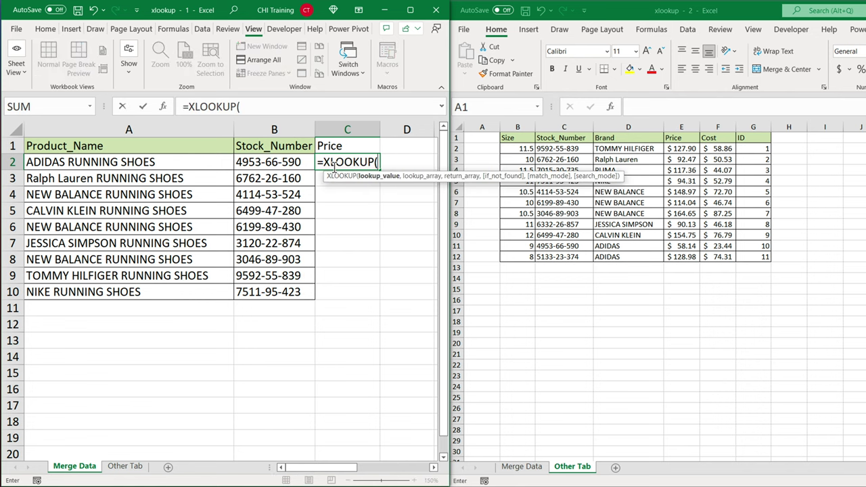
left_click(288, 167)
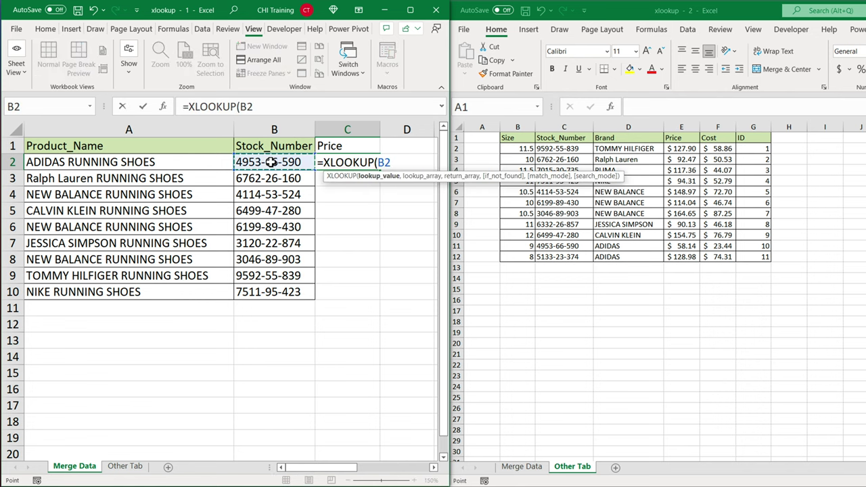
type(",")
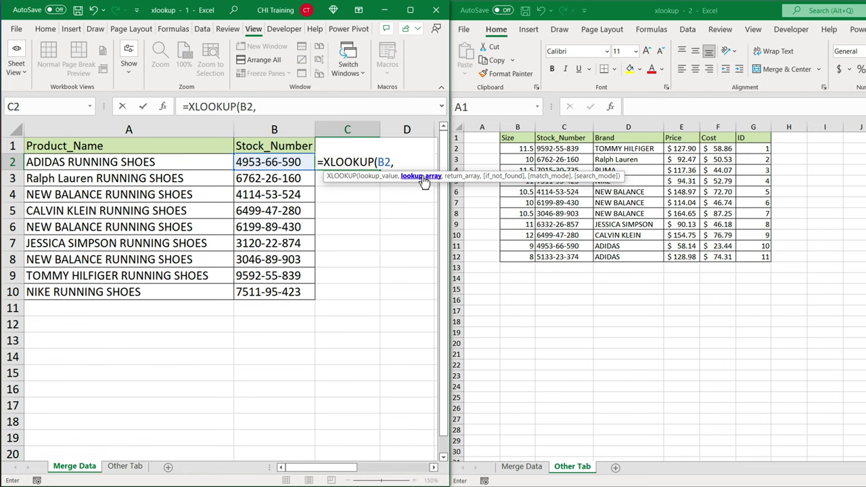
- Complete the lookup with 'Other Tab'!C:C as lookup range and 'Other Tab'!E:E as return column
left_click(572, 149)
left_click_drag(569, 147, 572, 256)
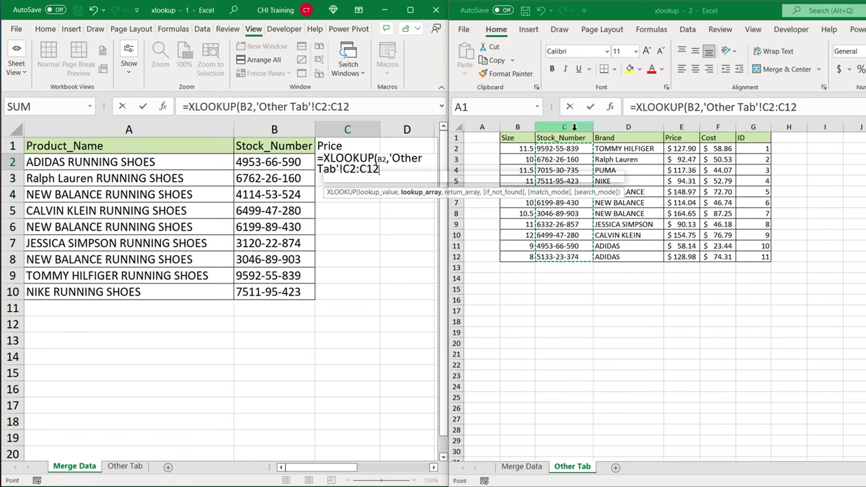
left_click(574, 128)
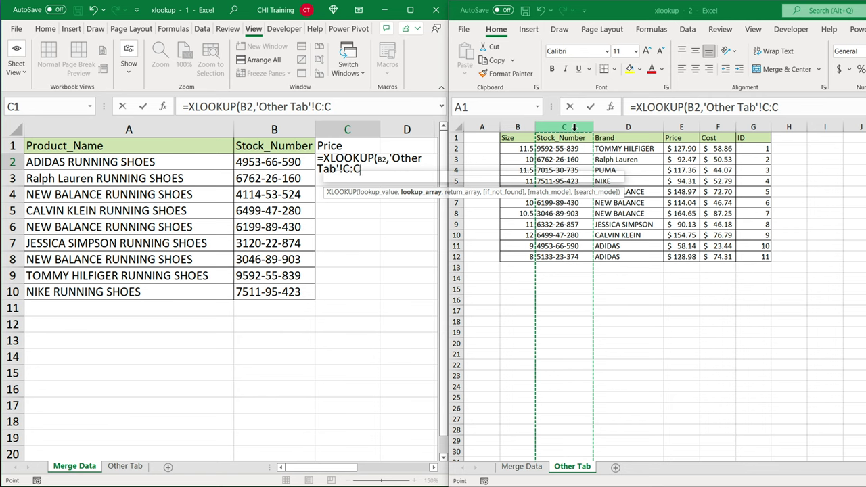
type(",")
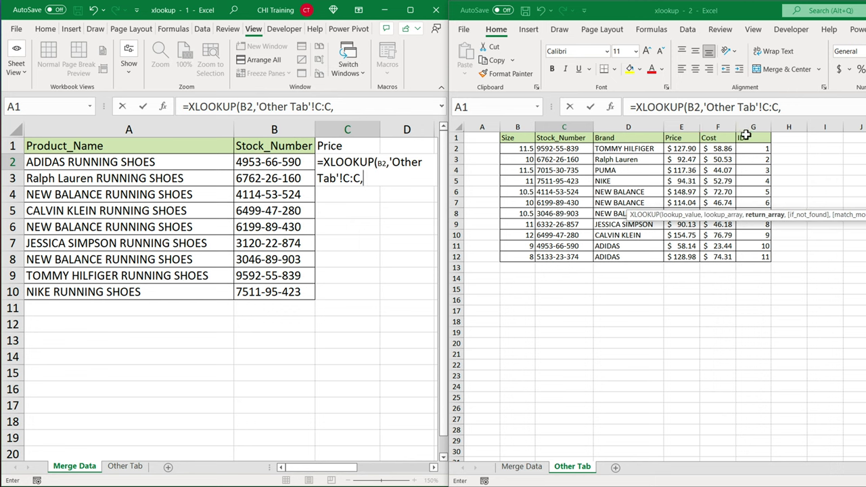
left_click(683, 129)
type(")")
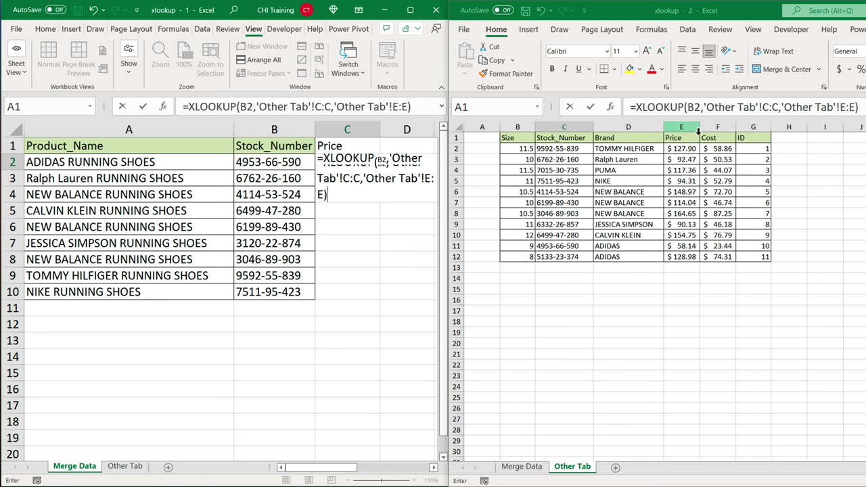
key("Return")
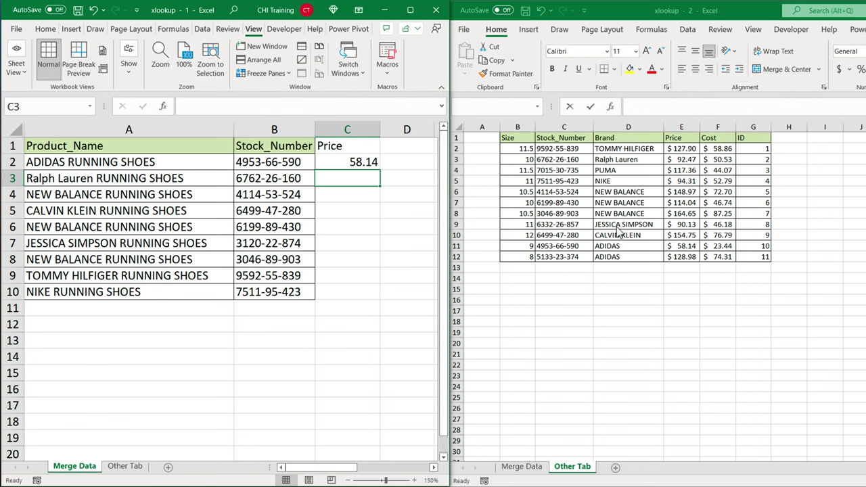
- Fill C2's XLOOKUP down to C10, leaving JESSICA SIMPSON at #N/A
left_click(359, 164)
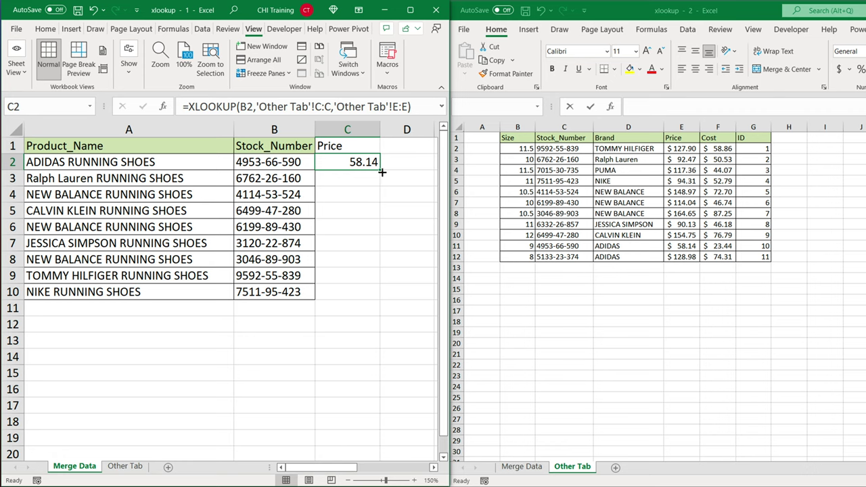
double_click(382, 172)
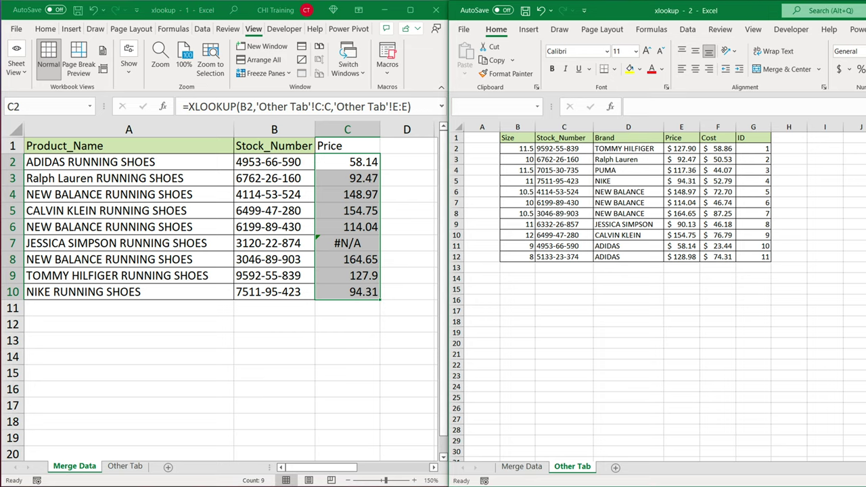
double_click(750, 14)
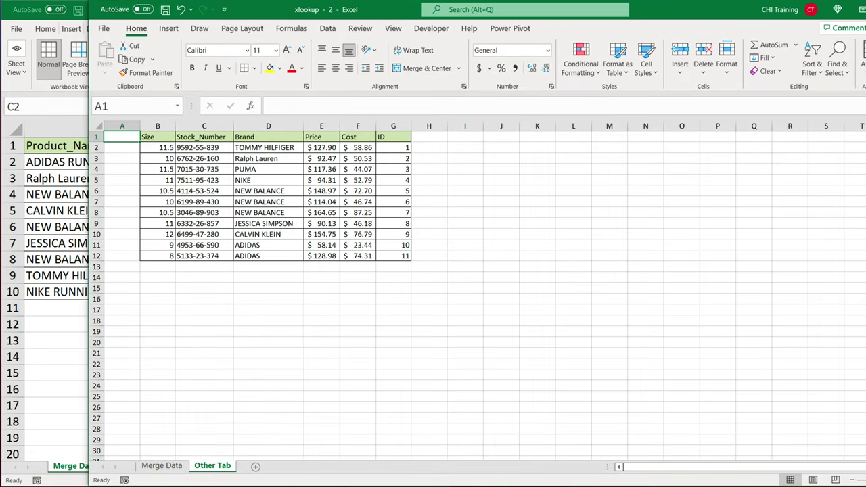
left_click(54, 335)
left_click_drag(450, 249, 864, 232)
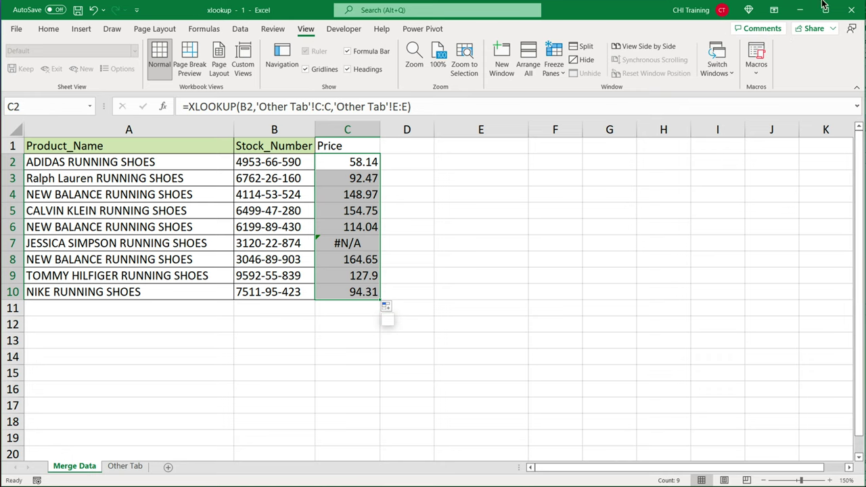
- Close the second xlookup workbook window and reselect C2
key("alt+Tab")
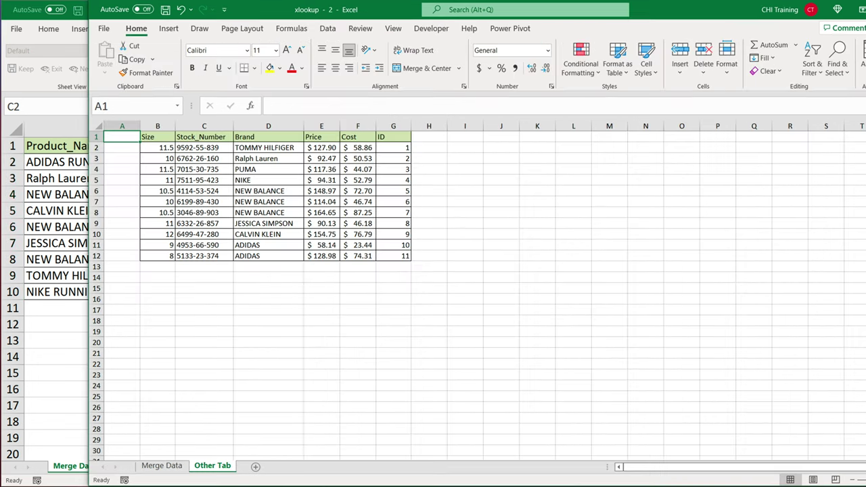
left_click_drag(682, 13, 594, 51)
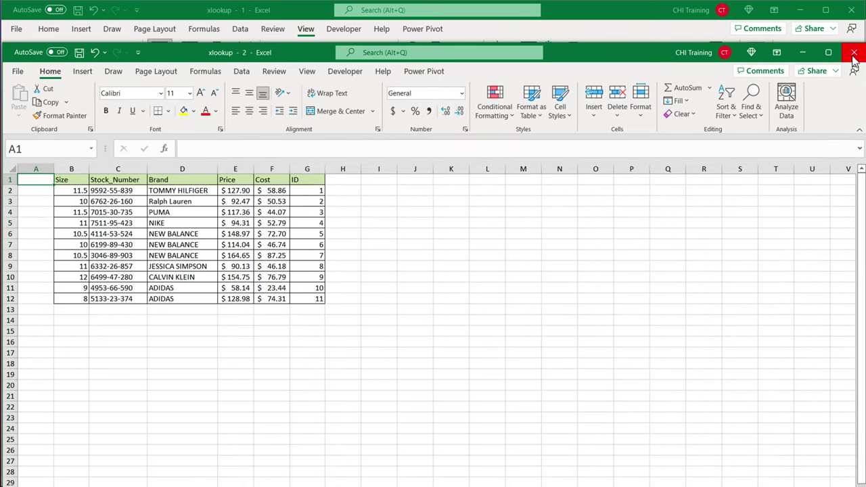
left_click(855, 53)
left_click(393, 166)
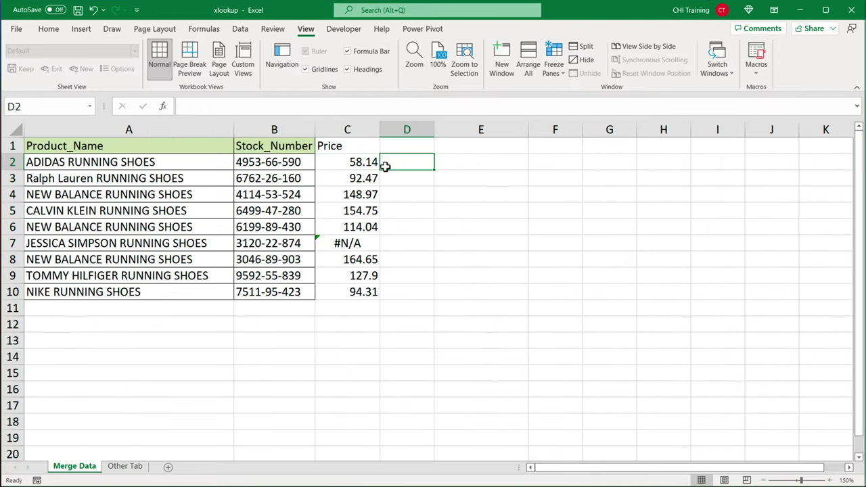
left_click(368, 162)
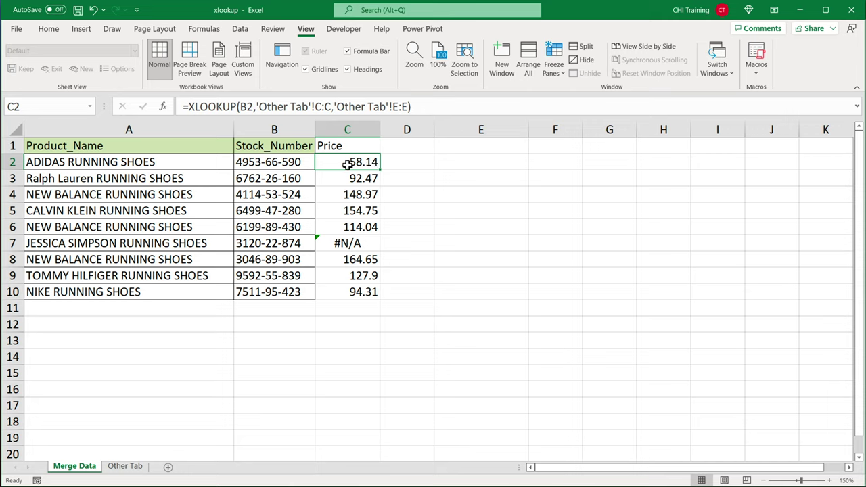